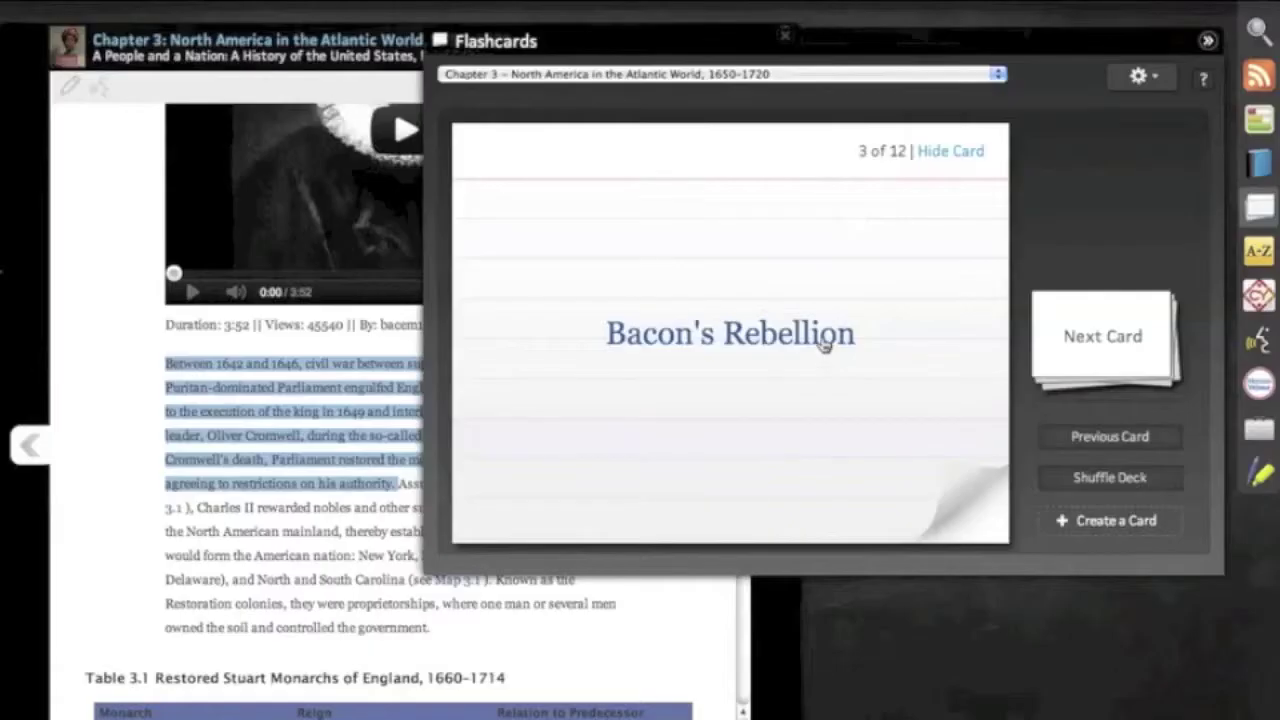
# Step: Flip the Bacon's Rebellion flashcard, bring up highlight options on a passage, and jump to the Chapter Introduction
pyautogui.click(823, 334)
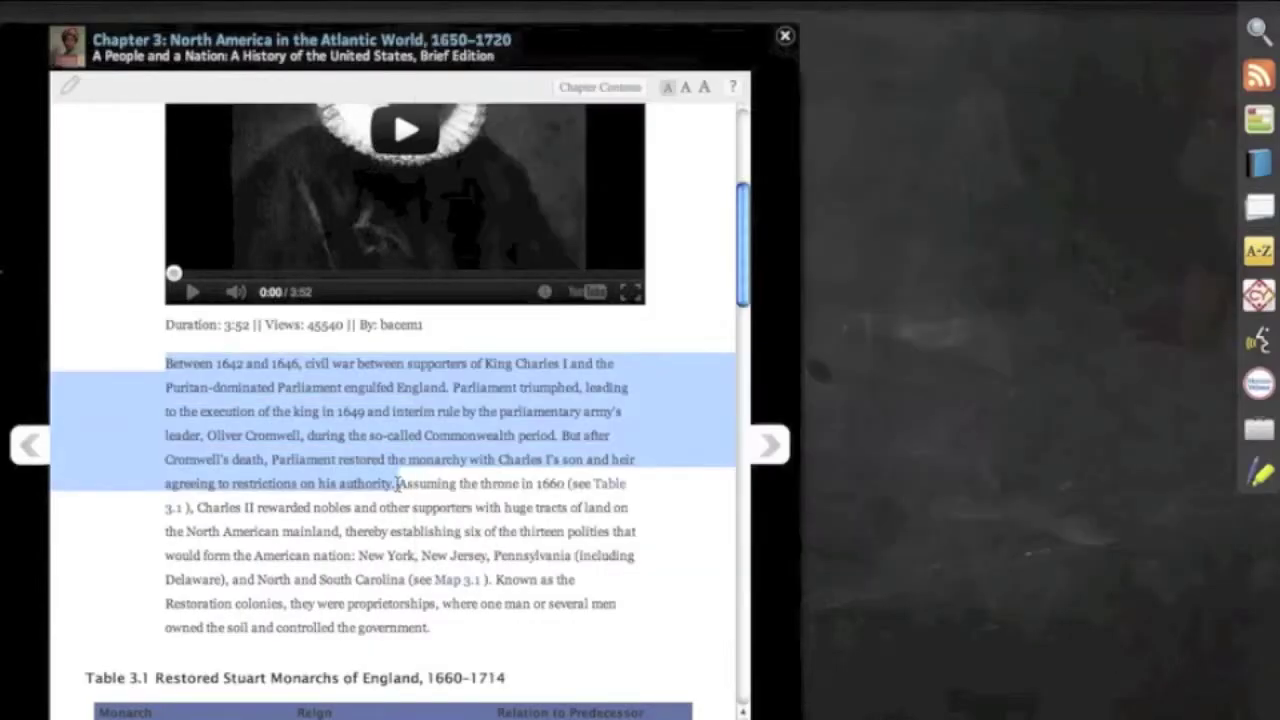
pyautogui.click(399, 483)
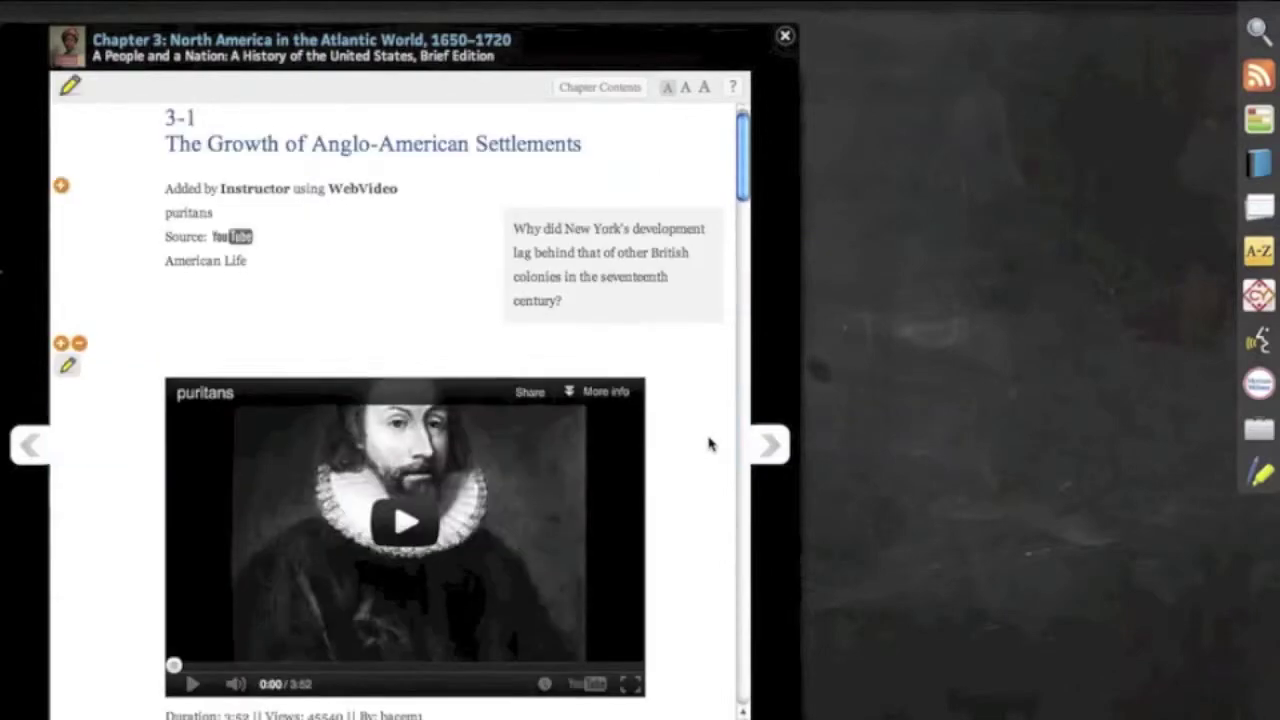
pyautogui.scroll(-5, 708, 447)
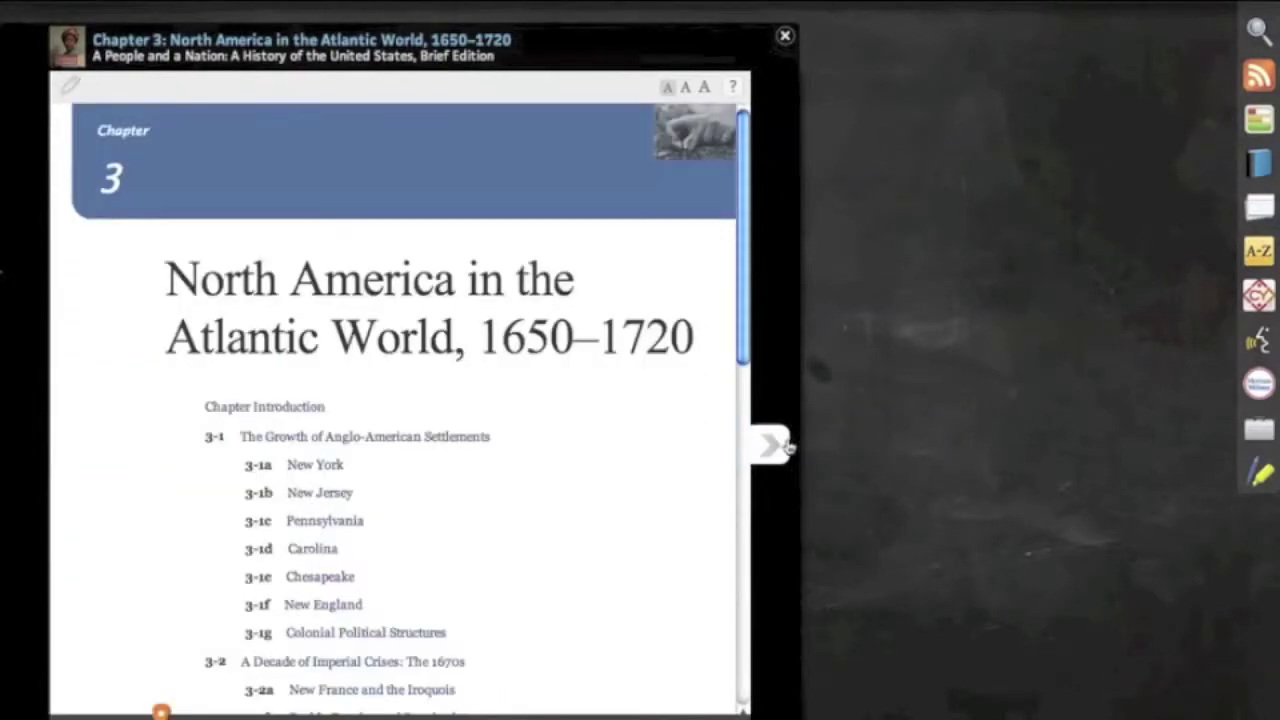
pyautogui.click(777, 444)
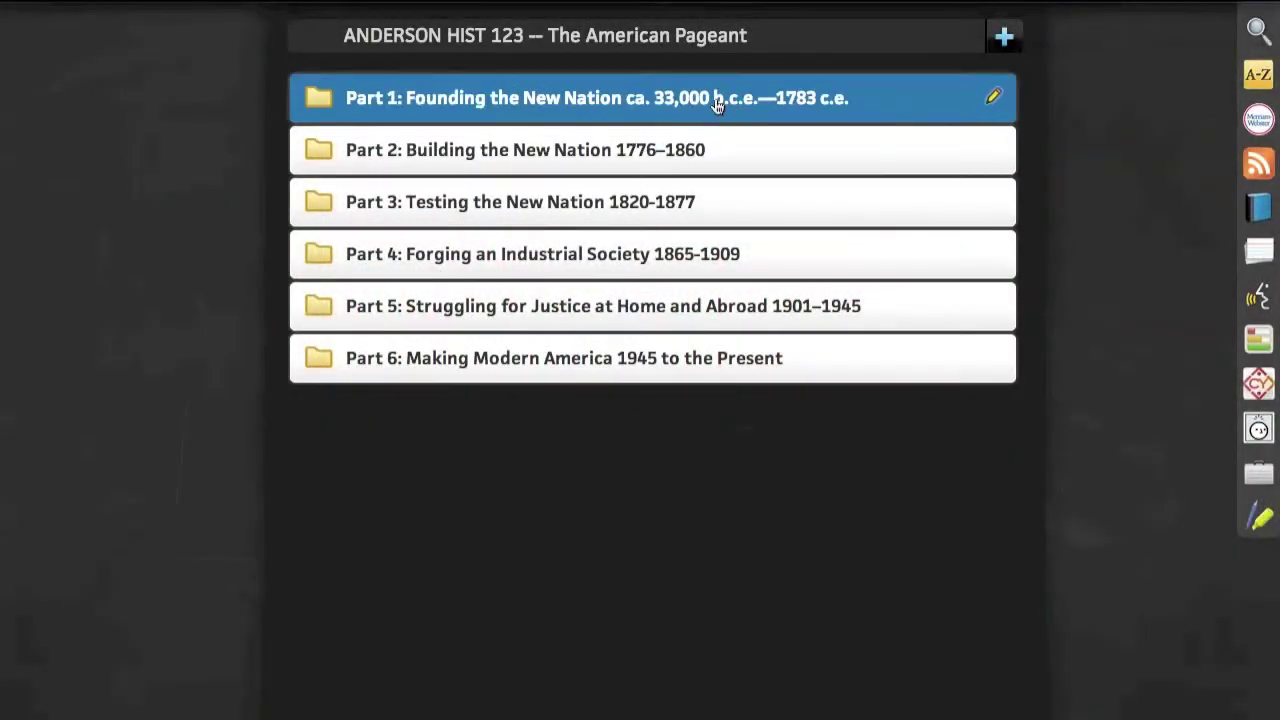
# Step: Expand Part 1 and open Chapter 3: Settling the Northern Colonies 1619–1700
pyautogui.click(716, 106)
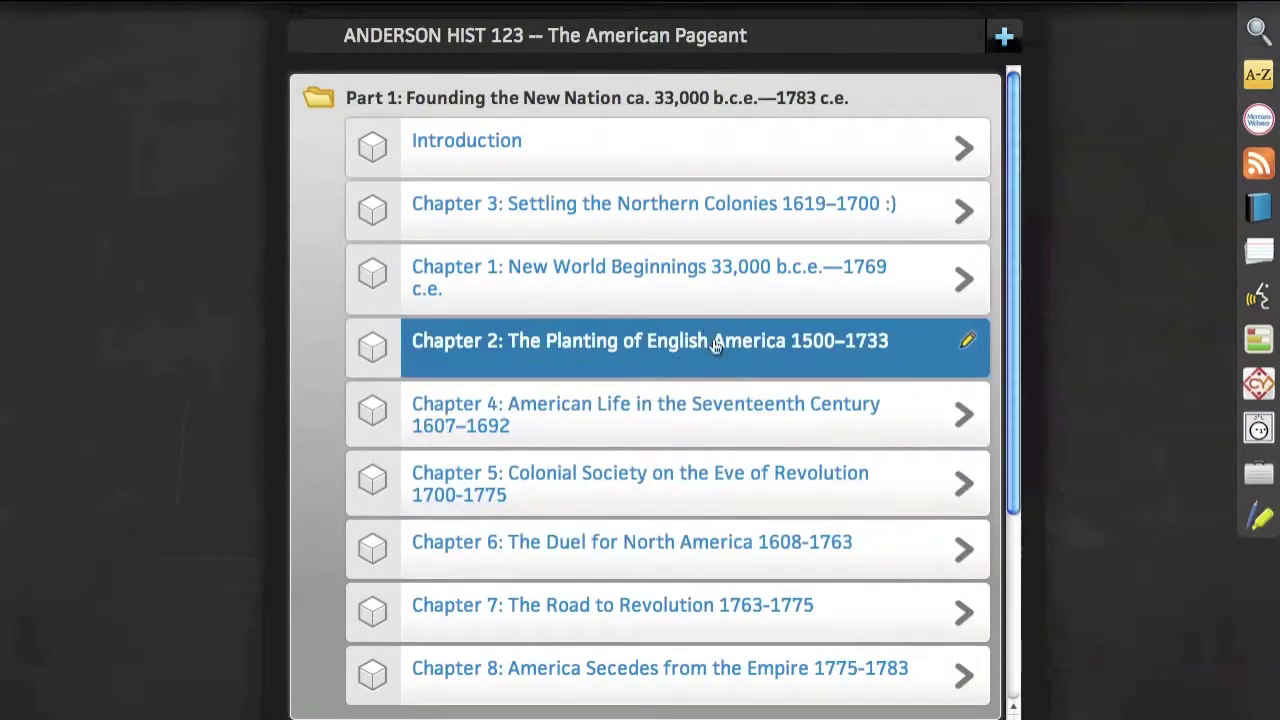
pyautogui.click(689, 218)
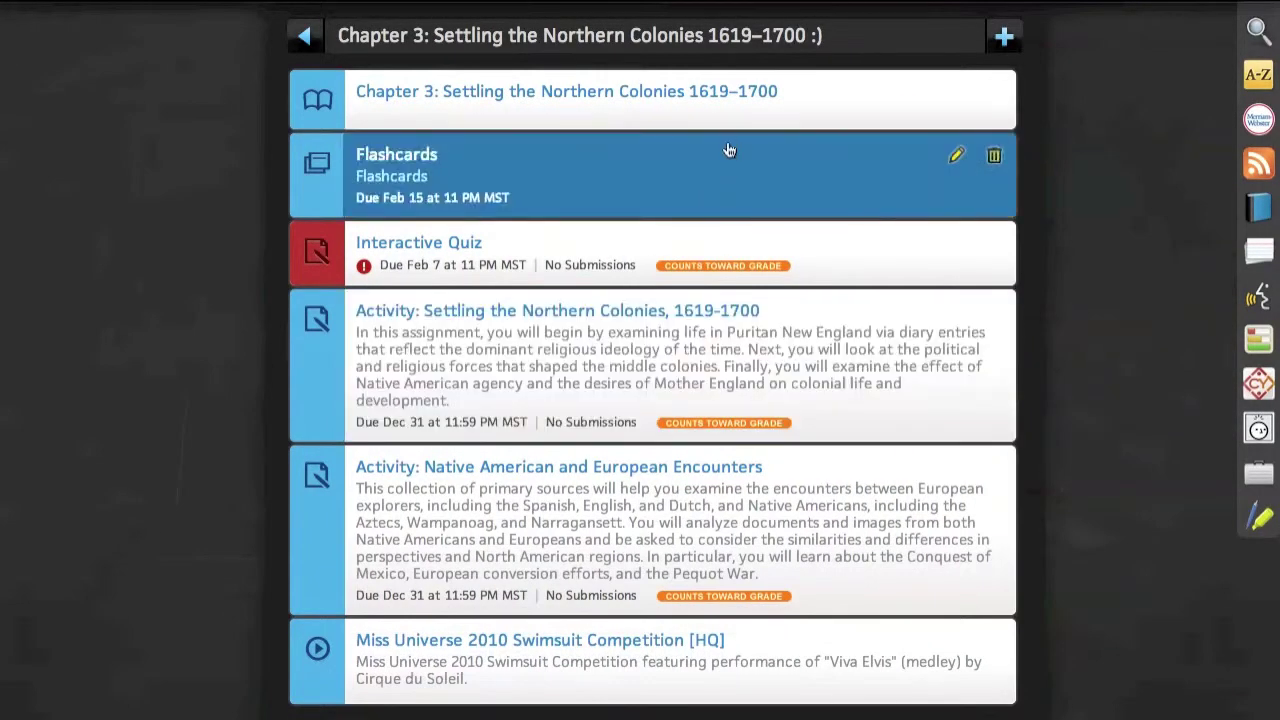
# Step: Describe the Chapter 3 reading as 'Read this section and come ready to discuss!', due February 13
pyautogui.click(957, 93)
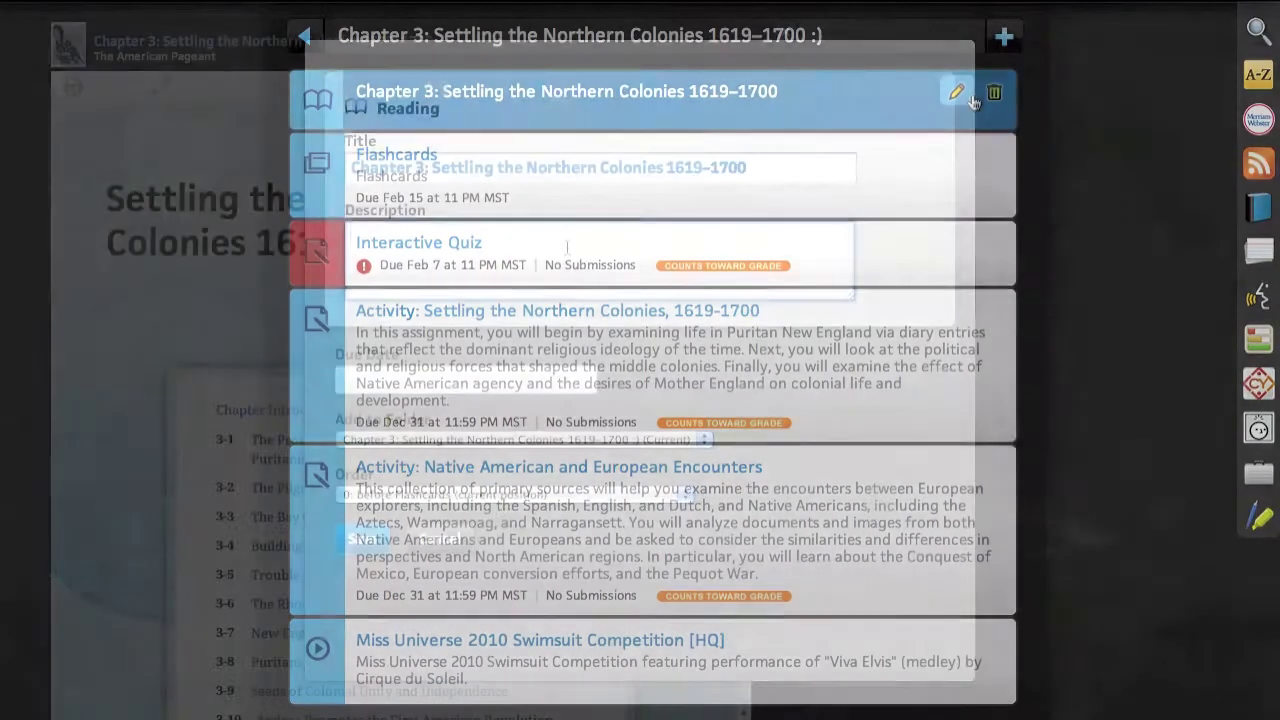
pyautogui.write('Read this section and come re')
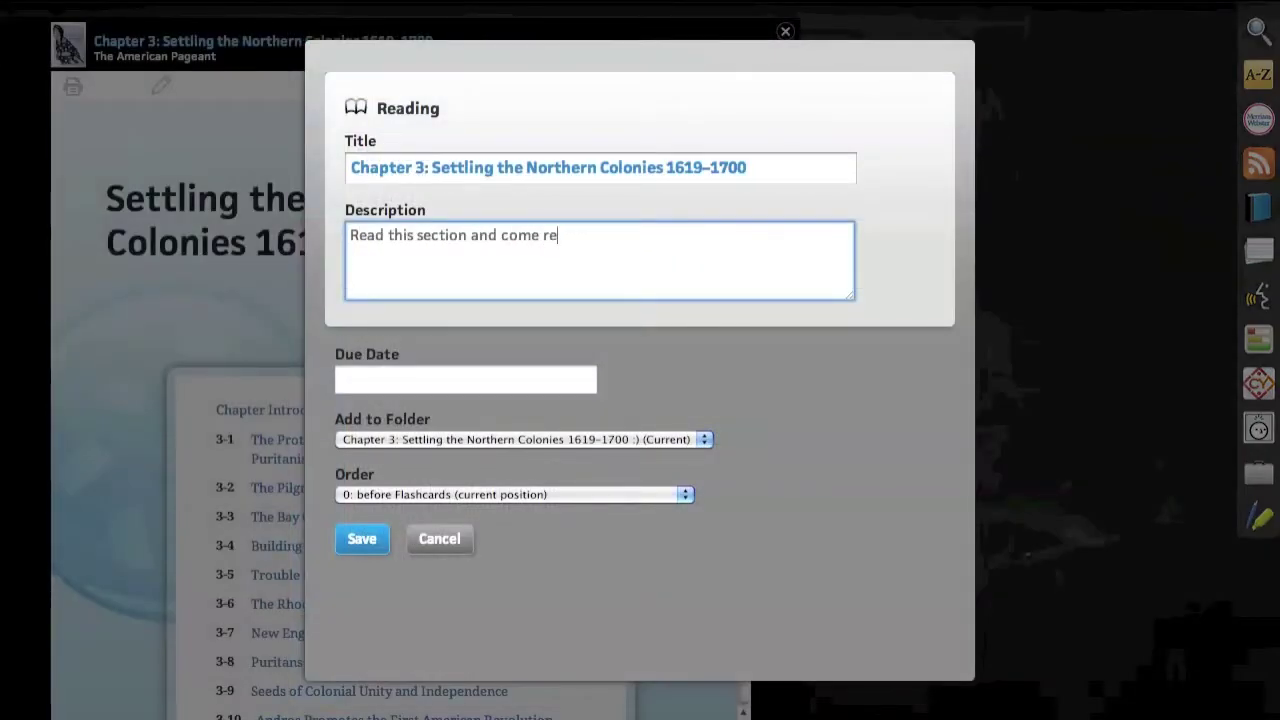
pyautogui.write('ady to discu')
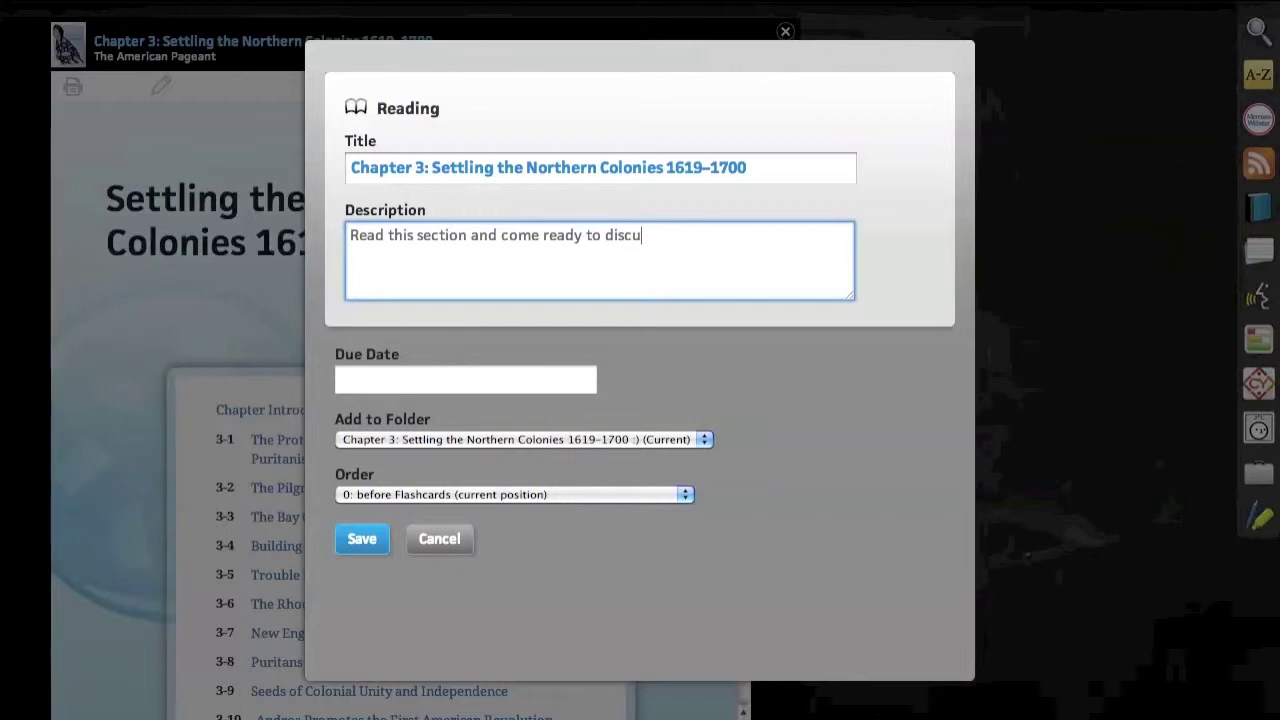
pyautogui.write('ss!')
pyautogui.click(492, 377)
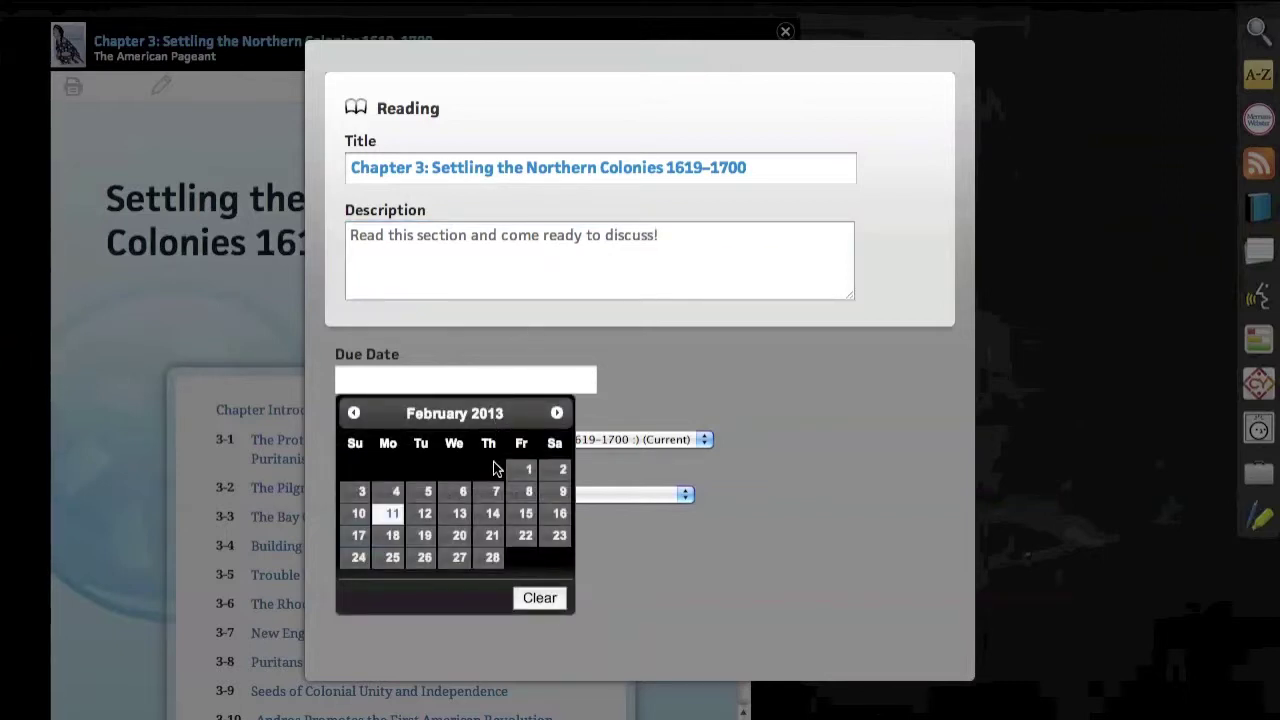
pyautogui.click(459, 513)
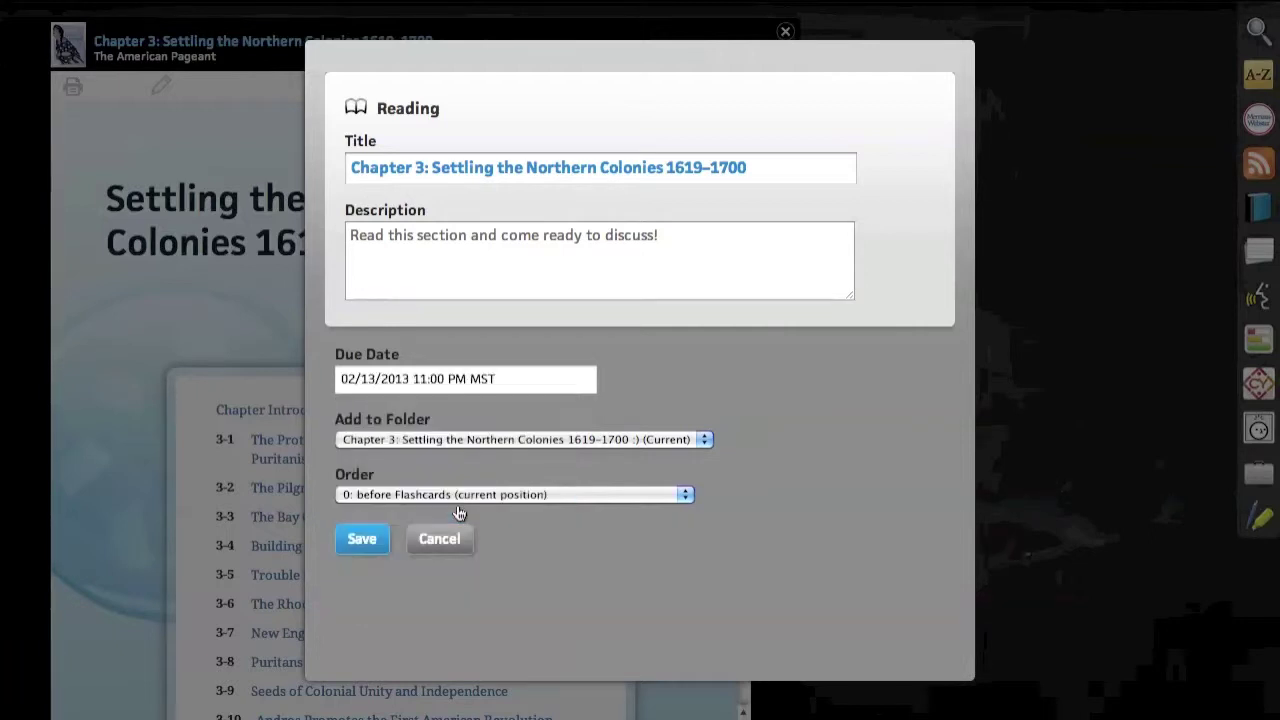
pyautogui.click(357, 541)
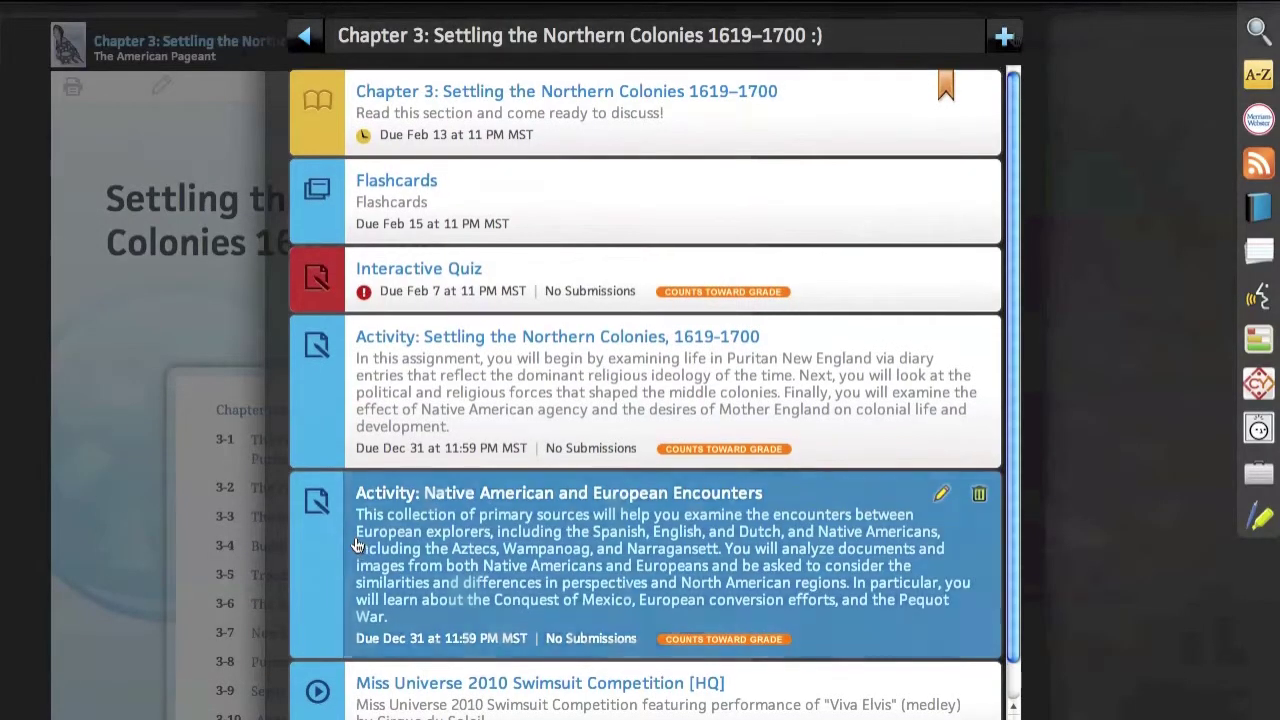
# Step: Start a new WebVideo Search activity and search YouTube for tedtalks
pyautogui.click(1040, 42)
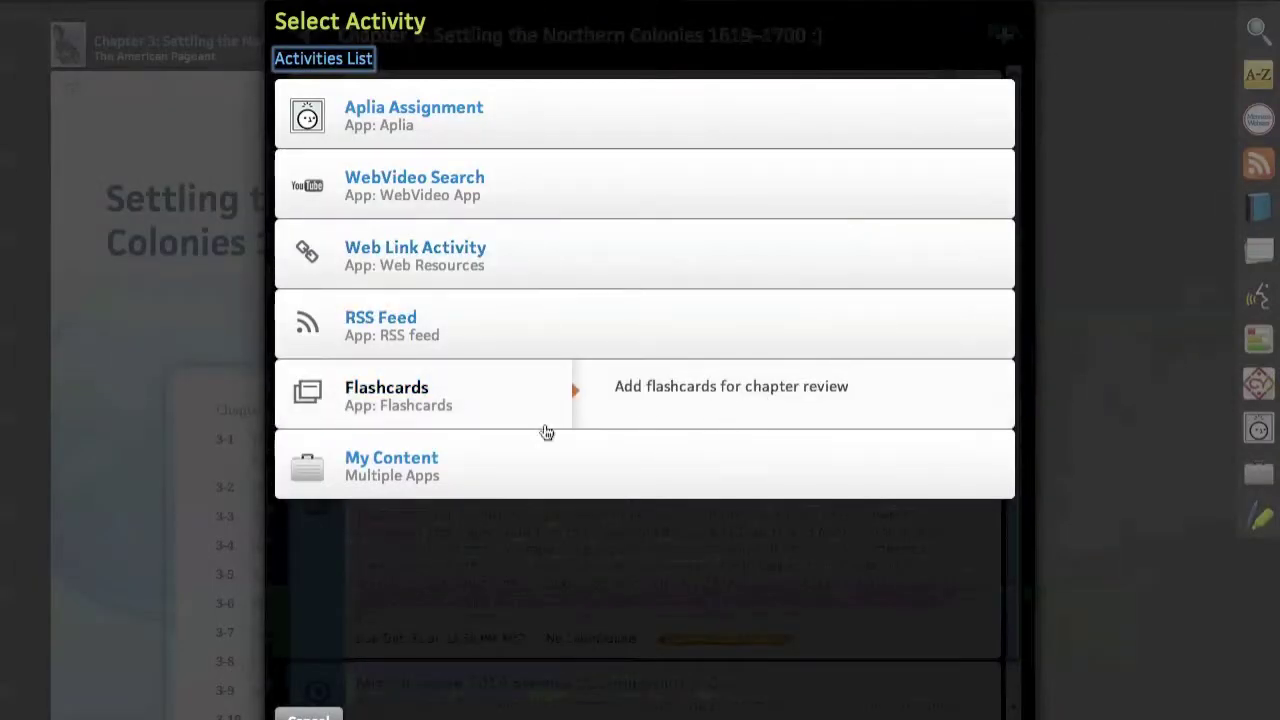
pyautogui.click(403, 189)
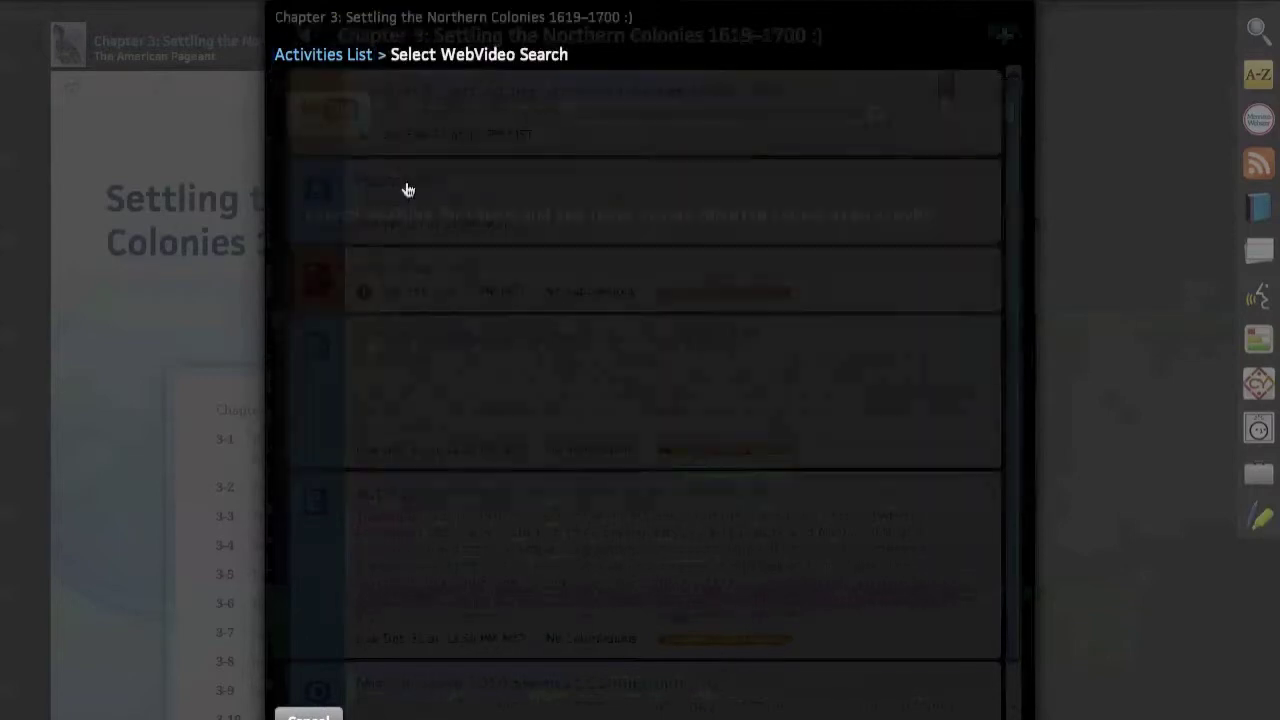
pyautogui.write('tedtalks')
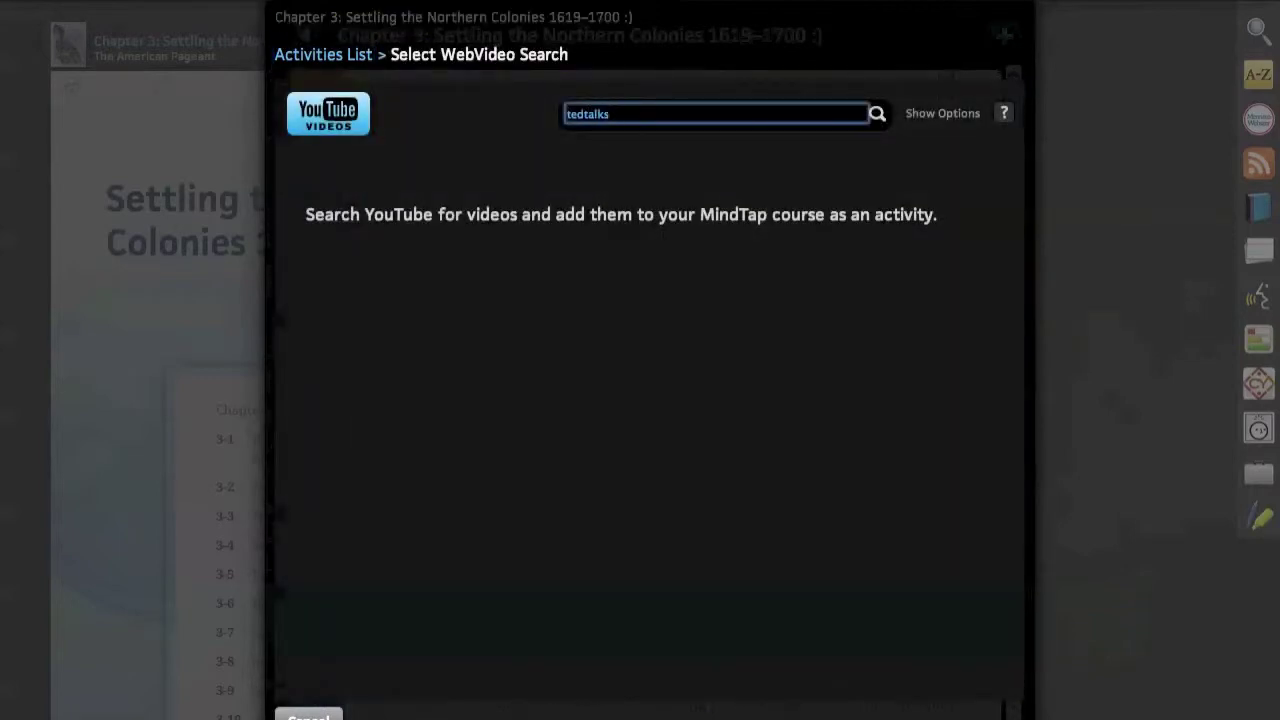
pyautogui.press('Return')
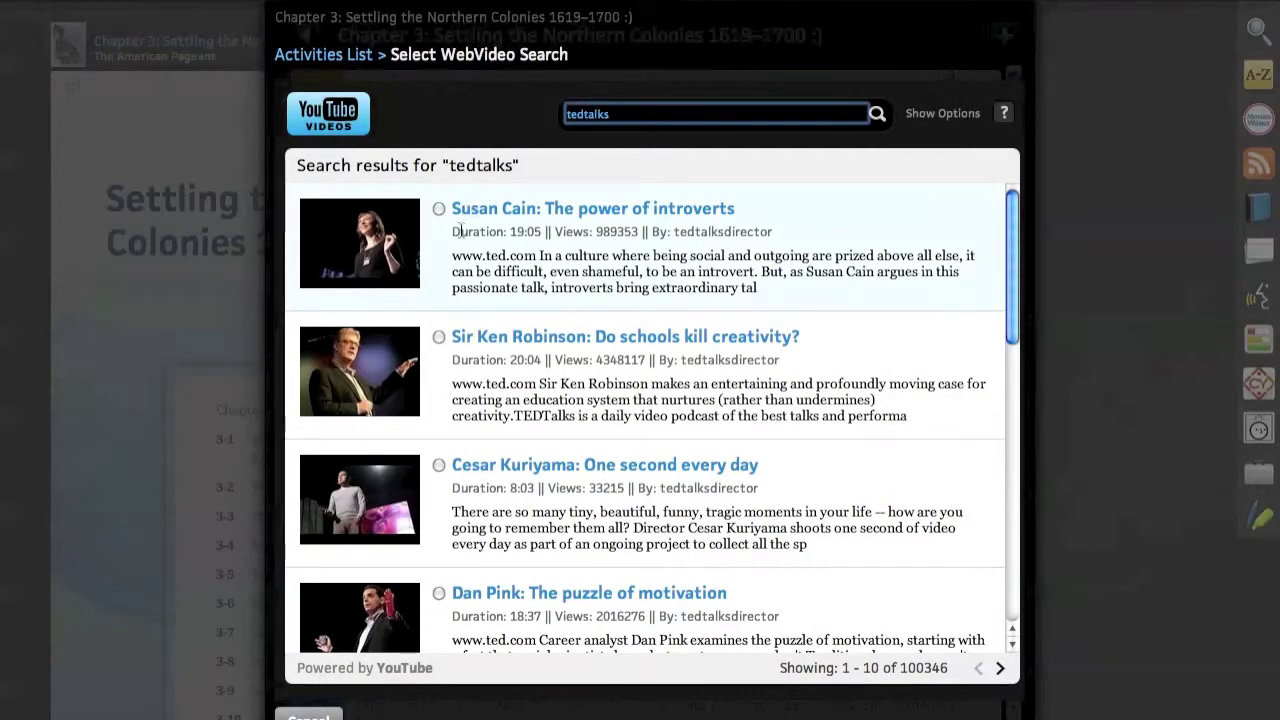
# Step: Select Sir Ken Robinson's 'Do schools kill creativity?' talk and continue to its options
pyautogui.scroll(-5, 457, 235)
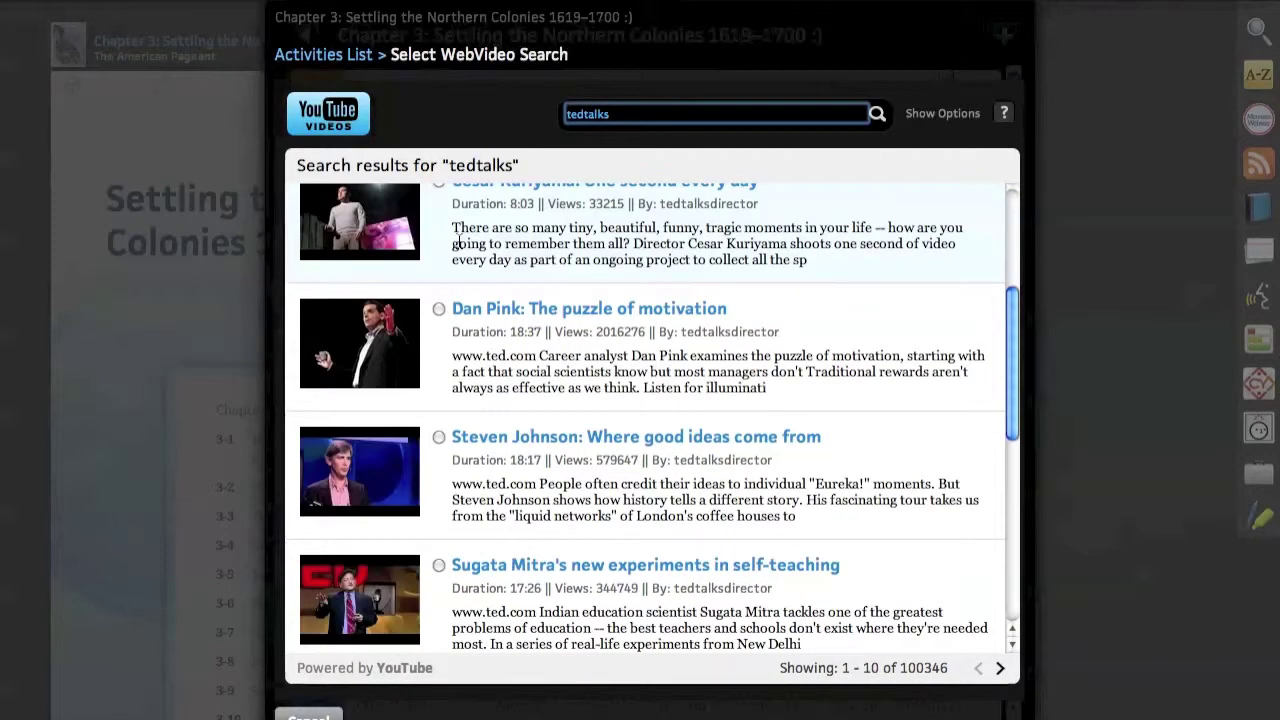
pyautogui.scroll(-5, 457, 235)
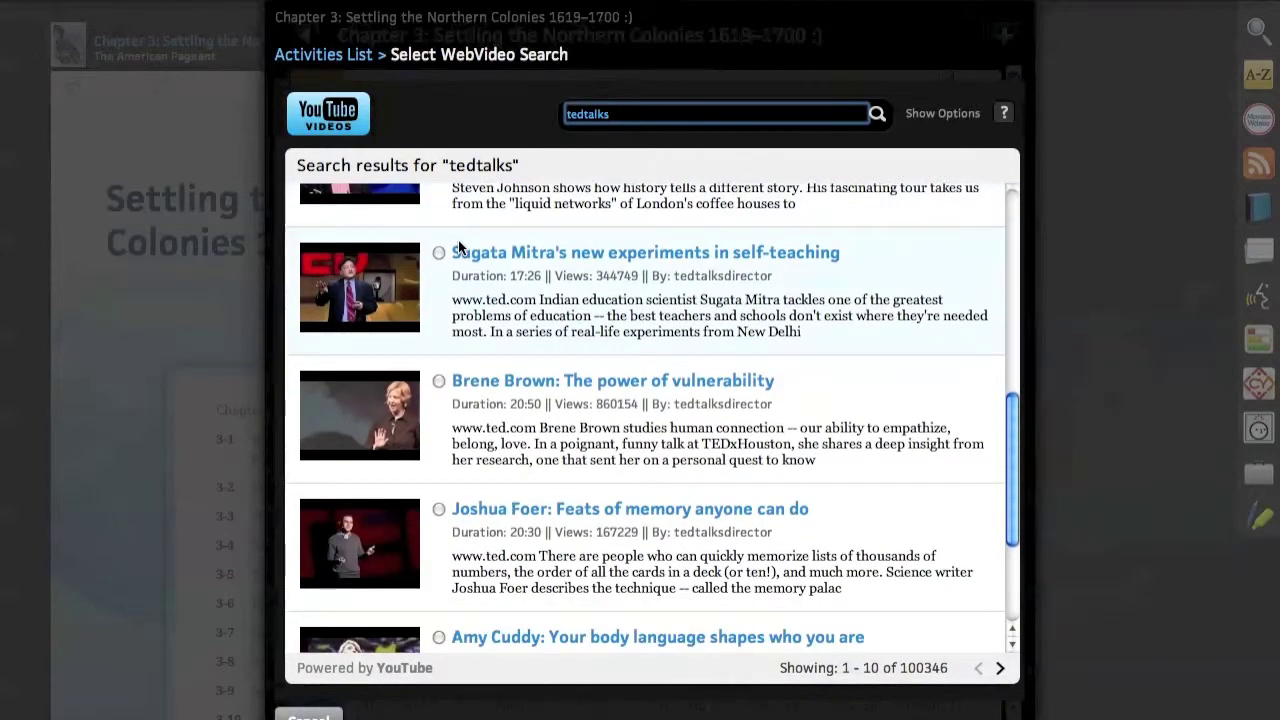
pyautogui.scroll(10, 458, 240)
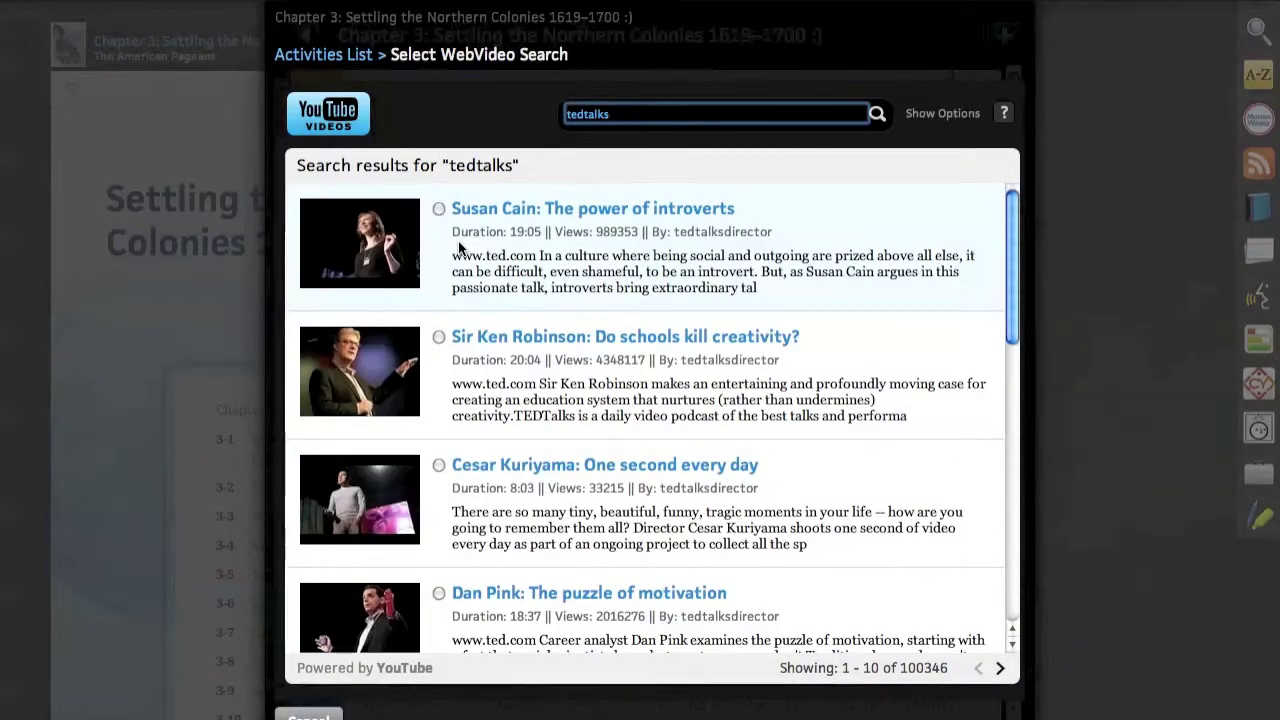
pyautogui.click(439, 337)
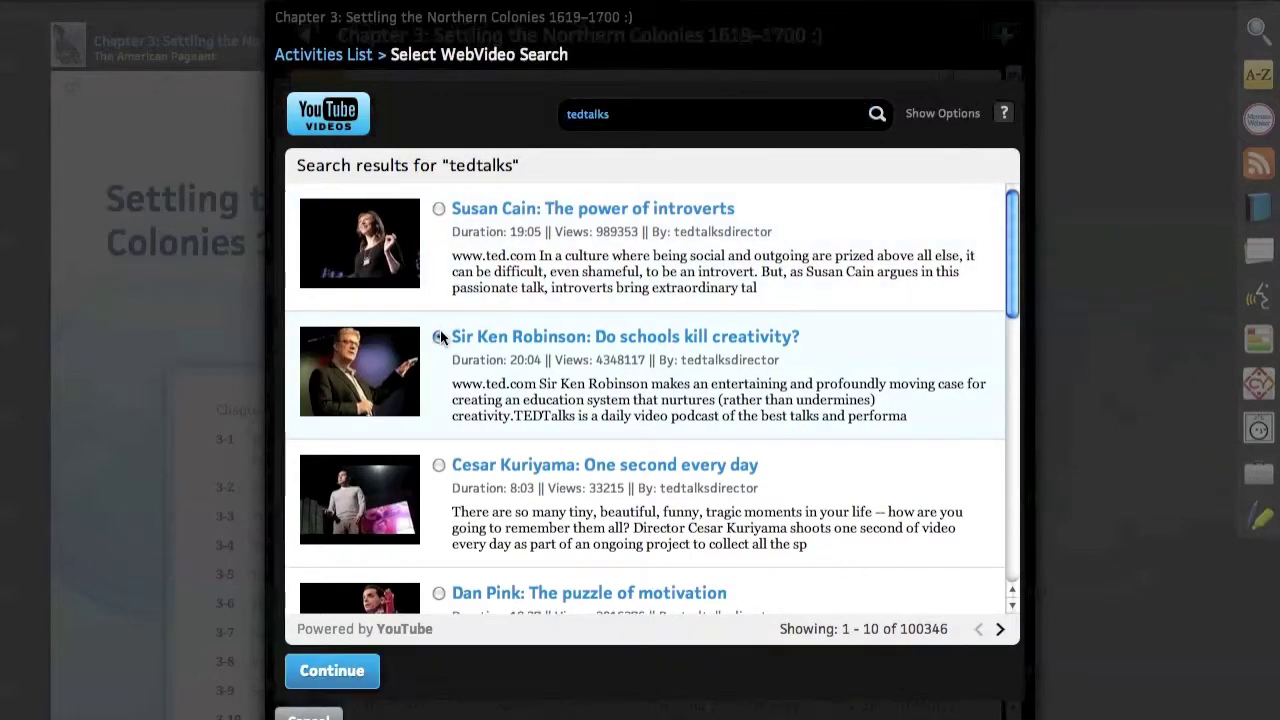
pyautogui.click(330, 672)
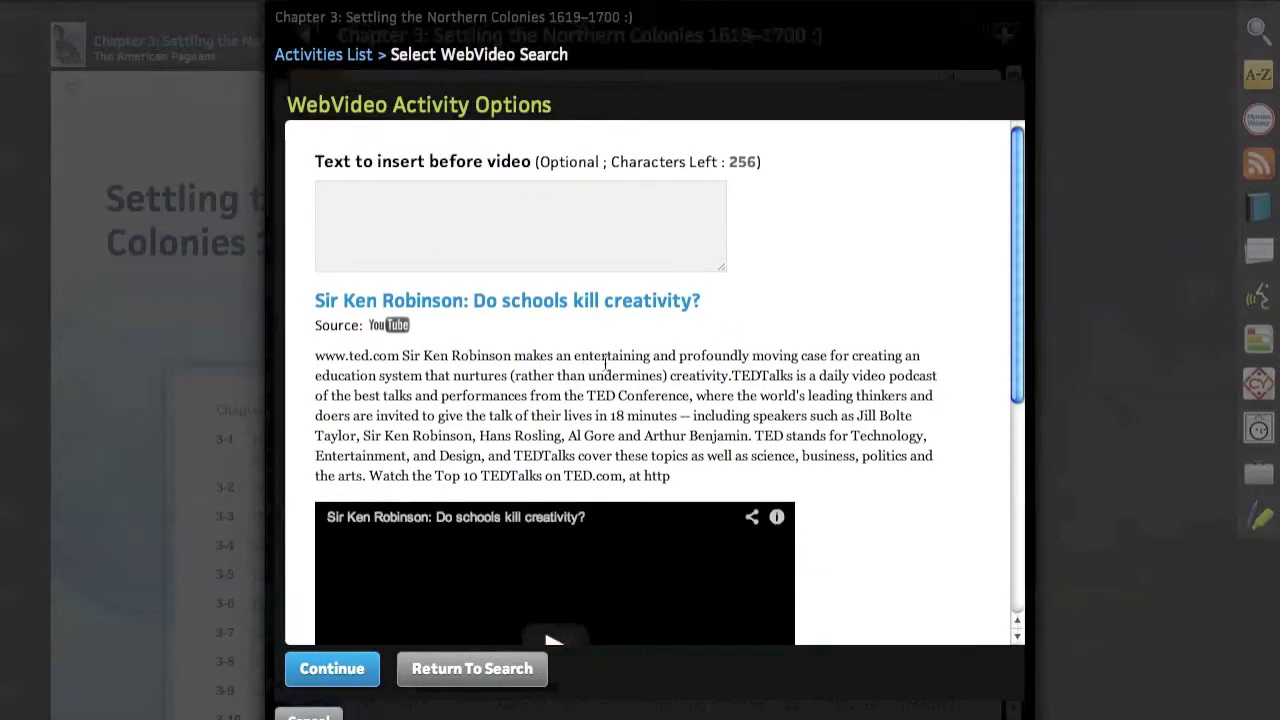
# Step: Add intro text 'This is important because it allows you to focus your student's attention!', place the video first, and save
pyautogui.click(460, 209)
pyautogui.write('This is impor')
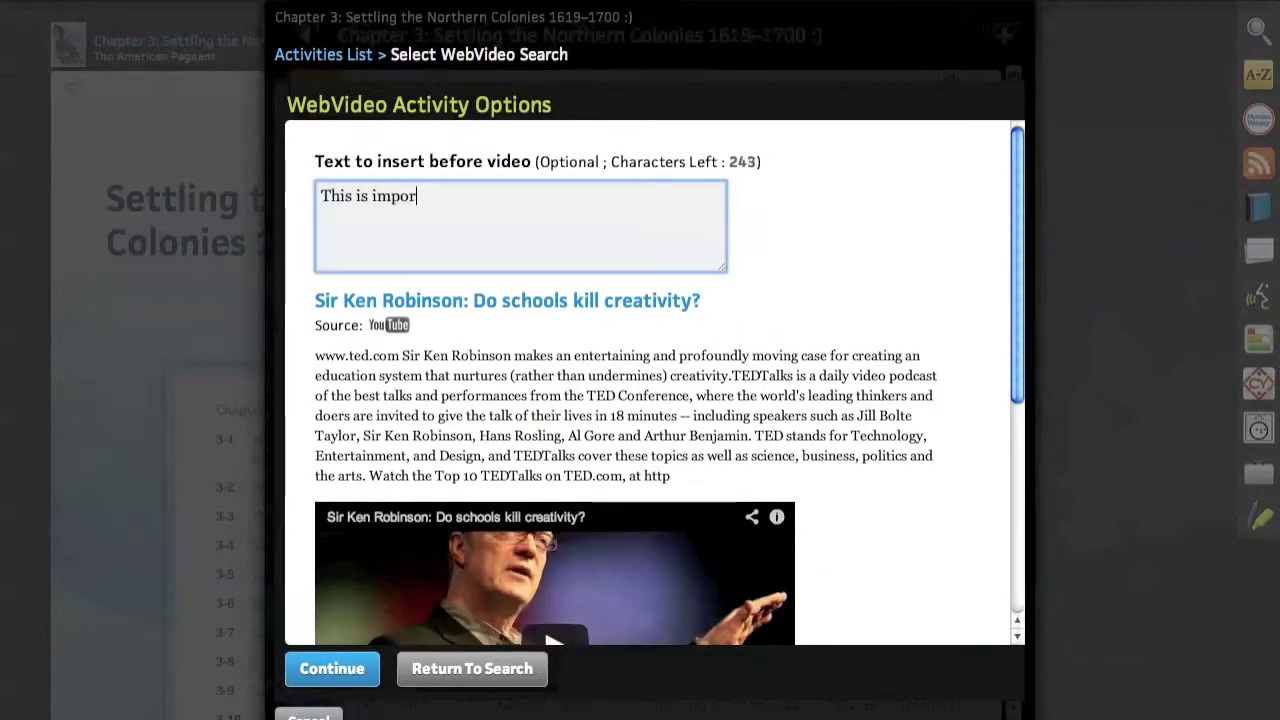
pyautogui.write('tant because it')
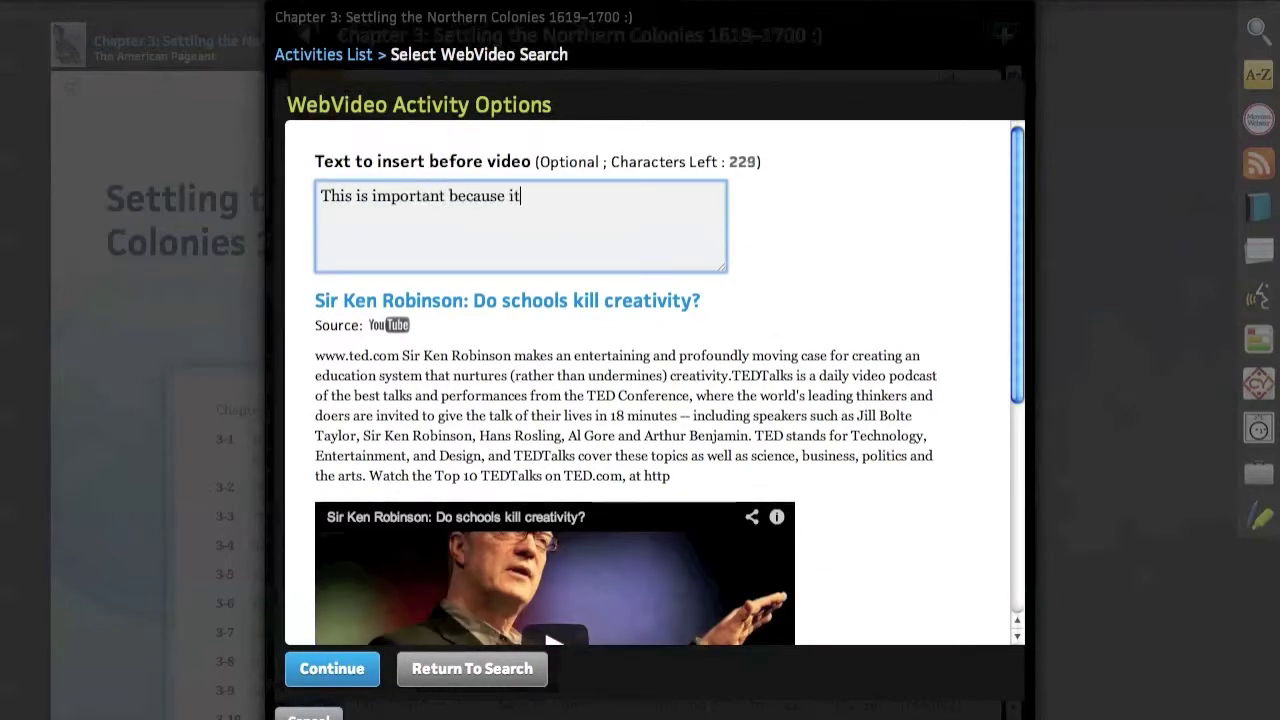
pyautogui.write(' allows you to fo')
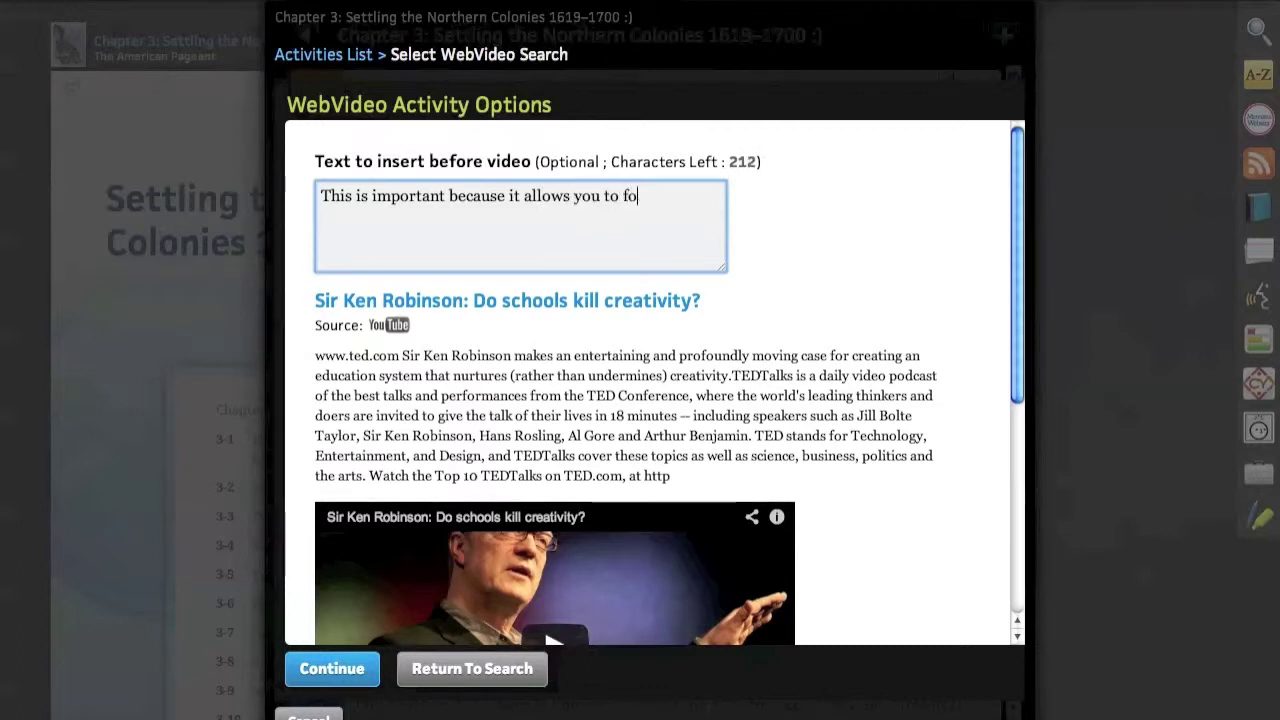
pyautogui.write('cus your student')
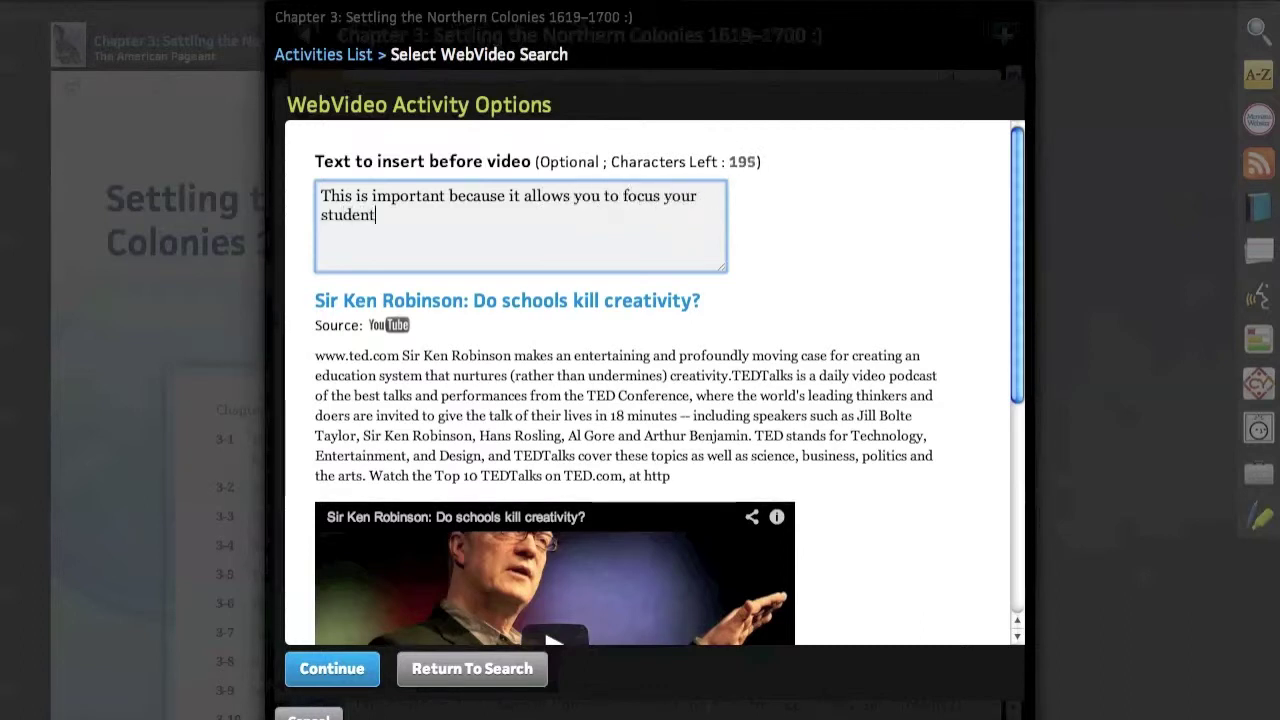
pyautogui.write("'s attention")
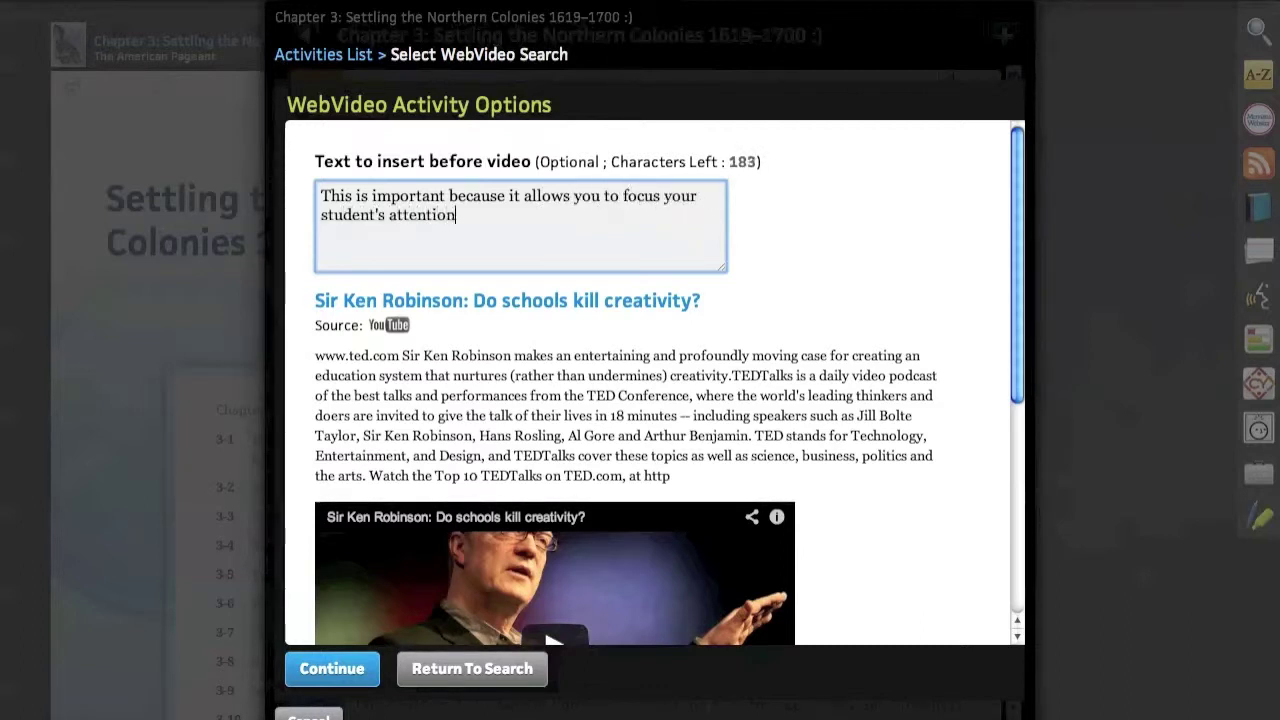
pyautogui.write('!')
pyautogui.scroll(-5, 876, 336)
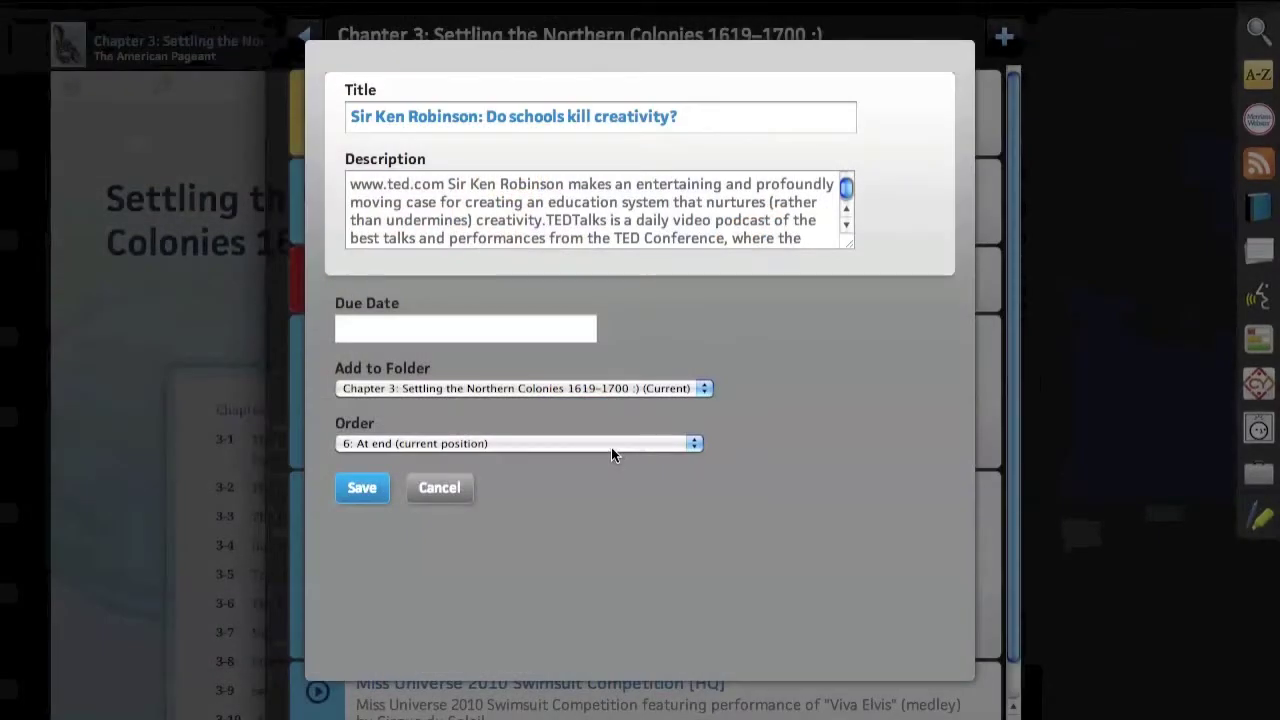
pyautogui.click(611, 447)
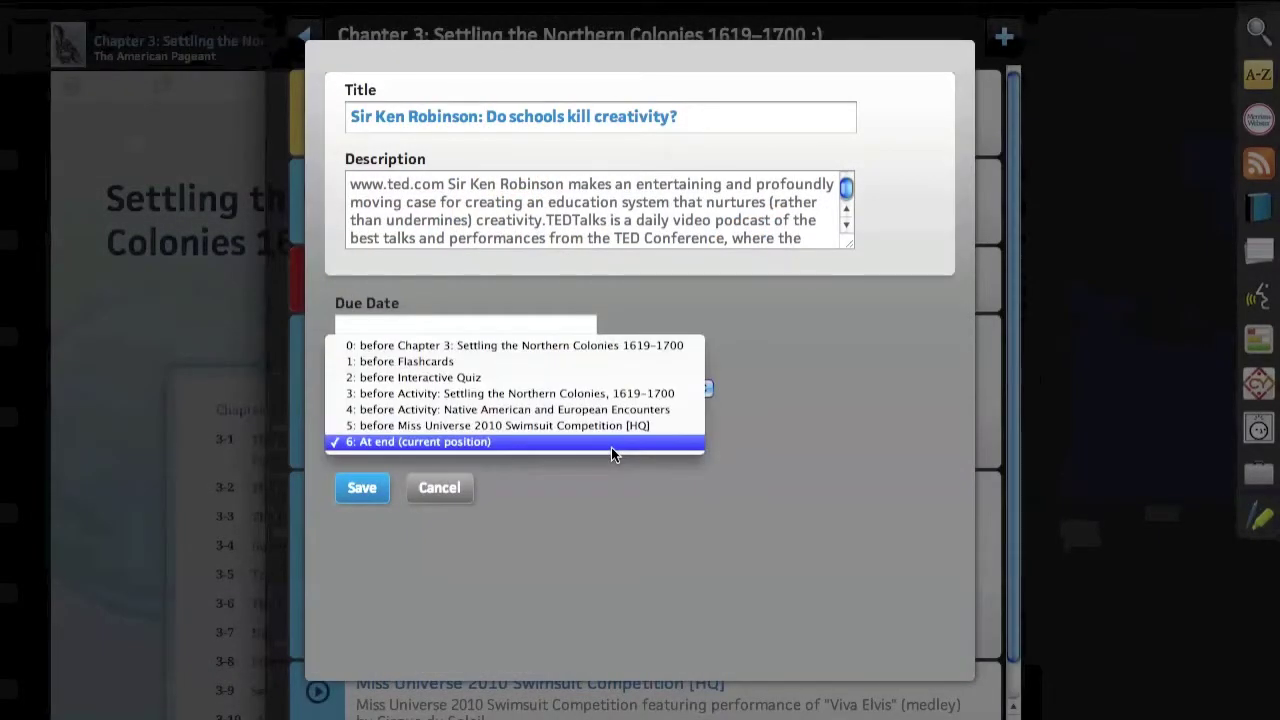
pyautogui.click(430, 344)
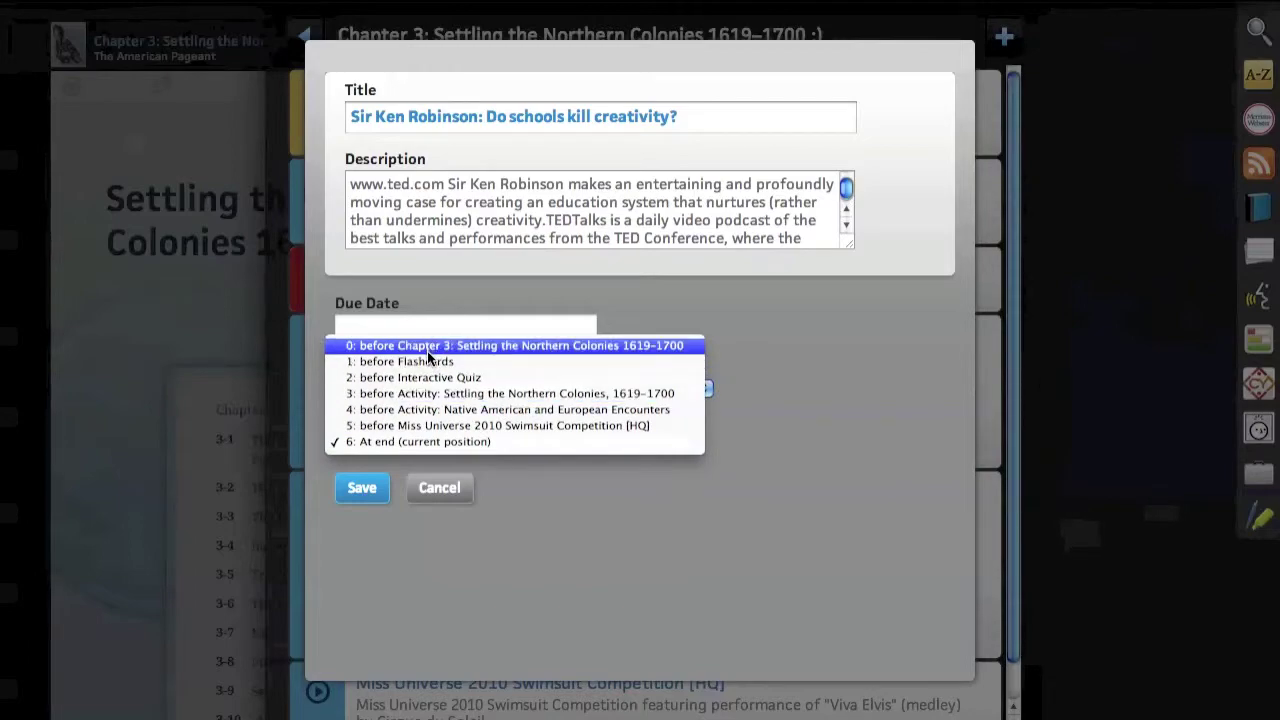
pyautogui.click(364, 488)
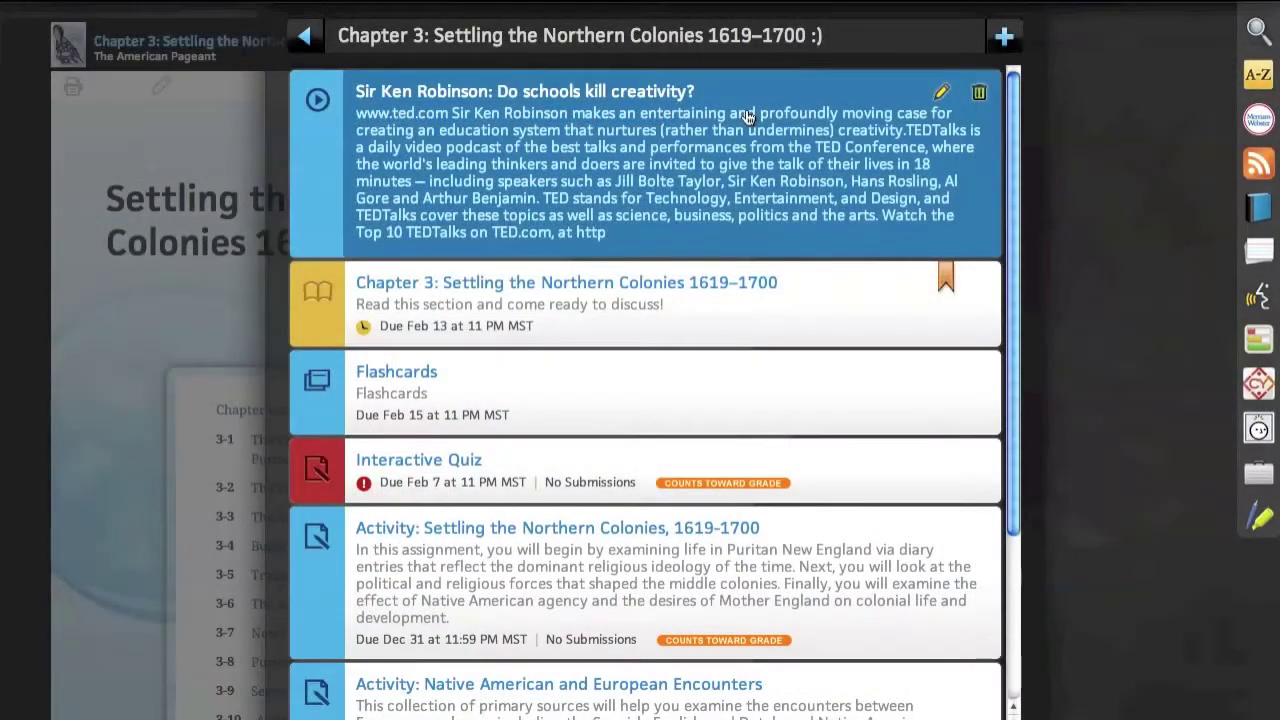
# Step: In the Chapter 3 reader, jump to 3-13 Dutch Residues in New York and select the first sentences
pyautogui.click(631, 304)
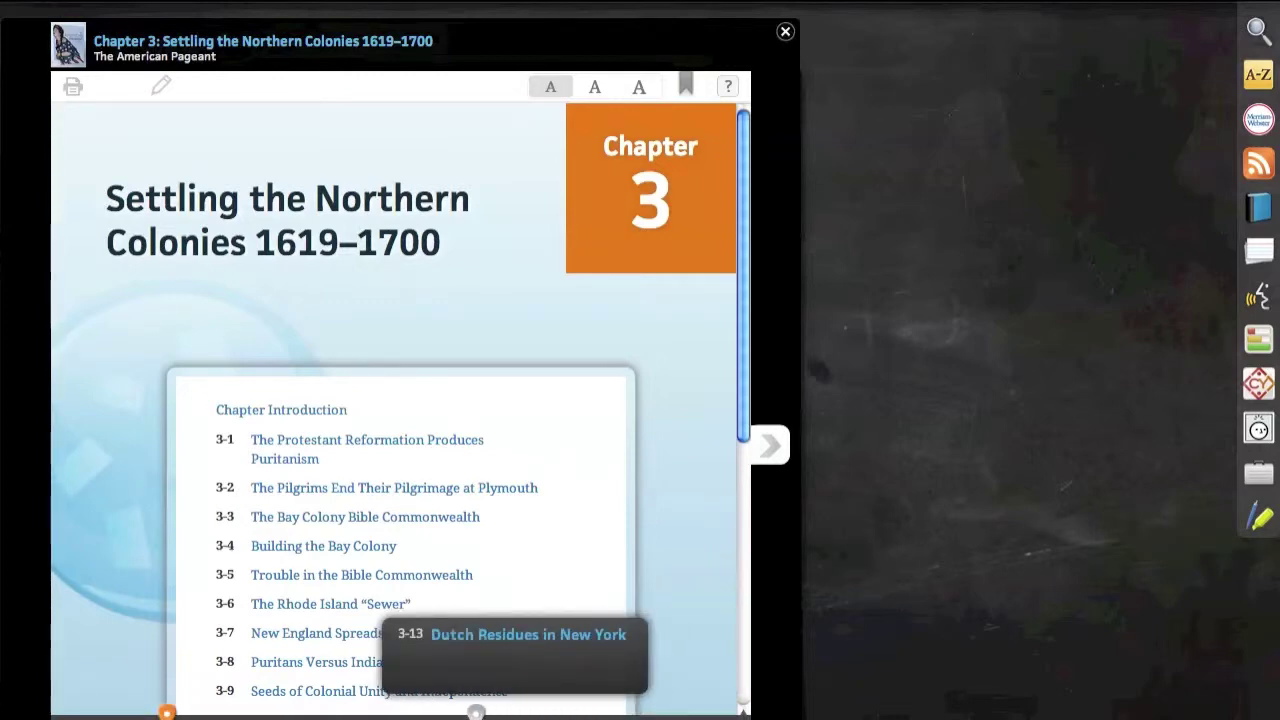
pyautogui.click(476, 712)
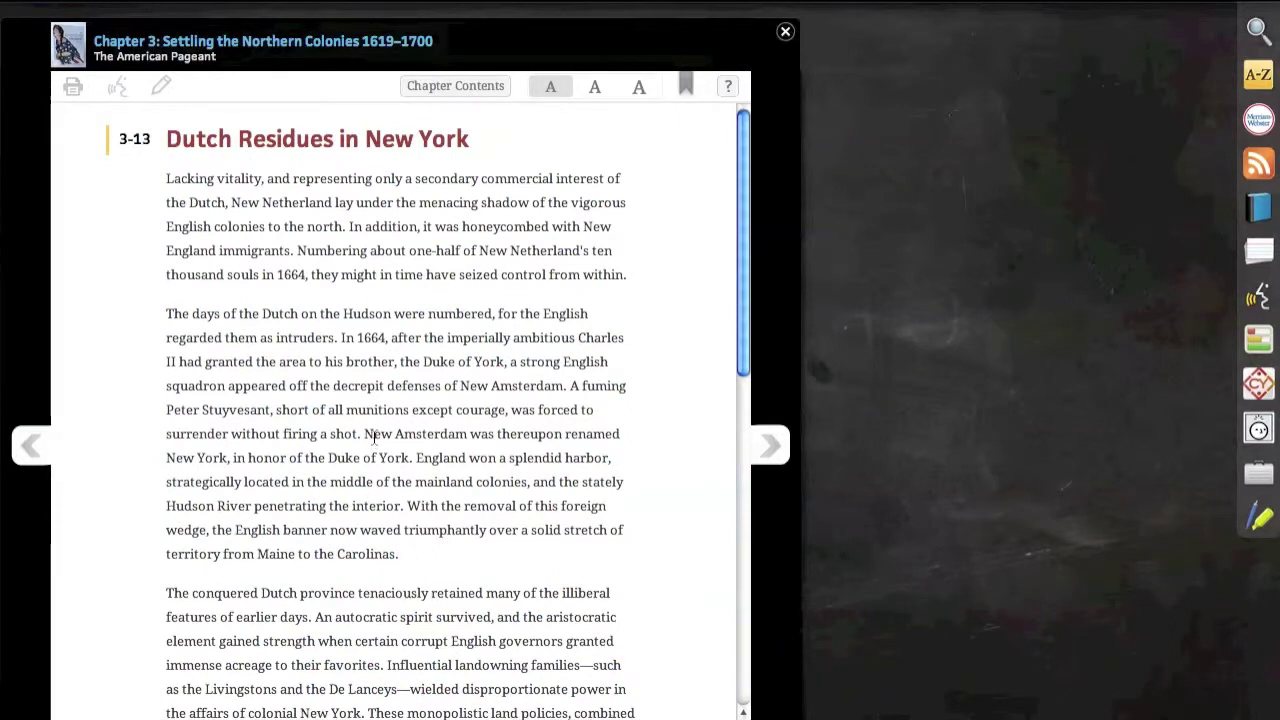
pyautogui.moveTo(166, 178); pyautogui.dragTo(300, 250)
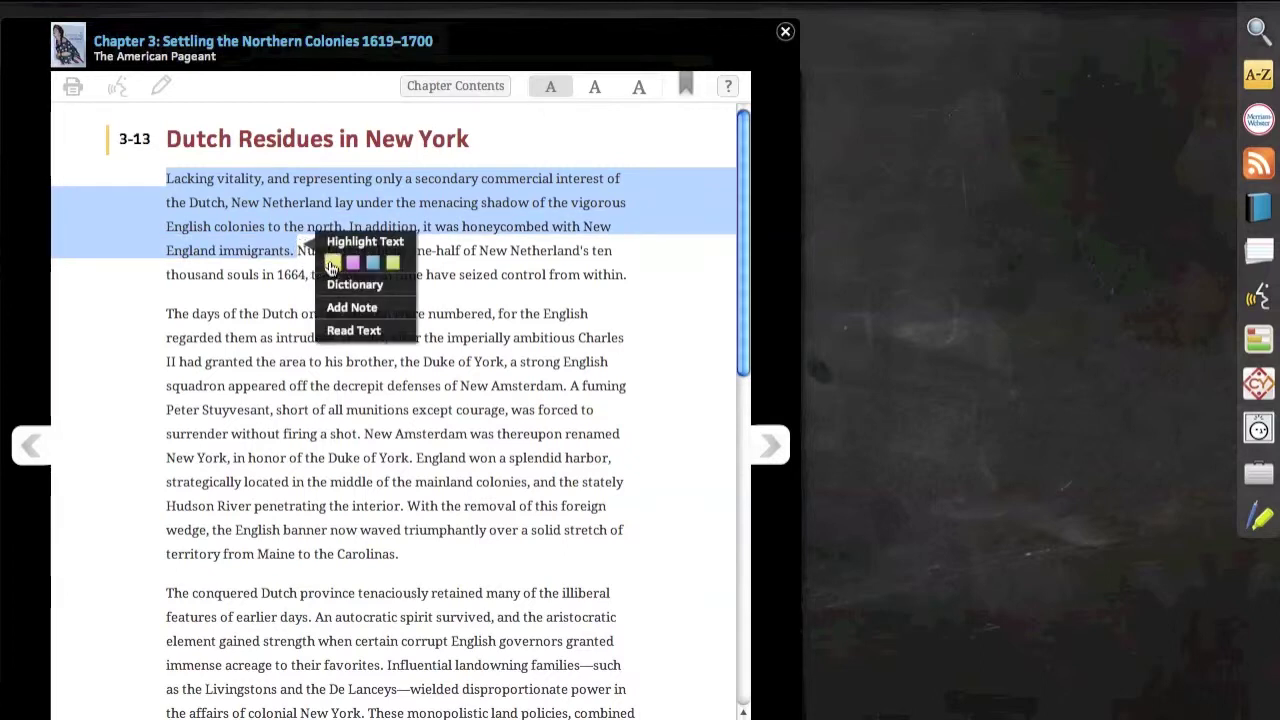
# Step: Highlight the opening sentences green, add note 'Remember this for exam!!' to the 1664 passage, and enable inline editing
pyautogui.click(390, 266)
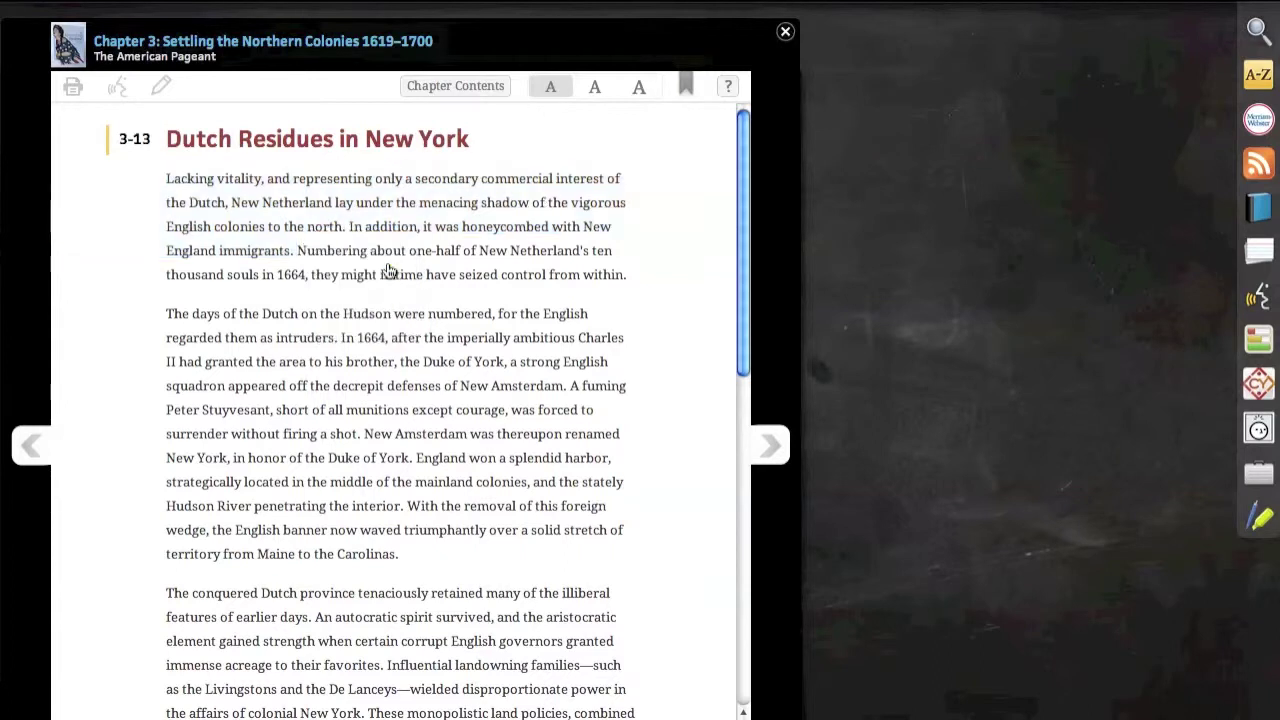
pyautogui.moveTo(341, 337); pyautogui.dragTo(406, 498)
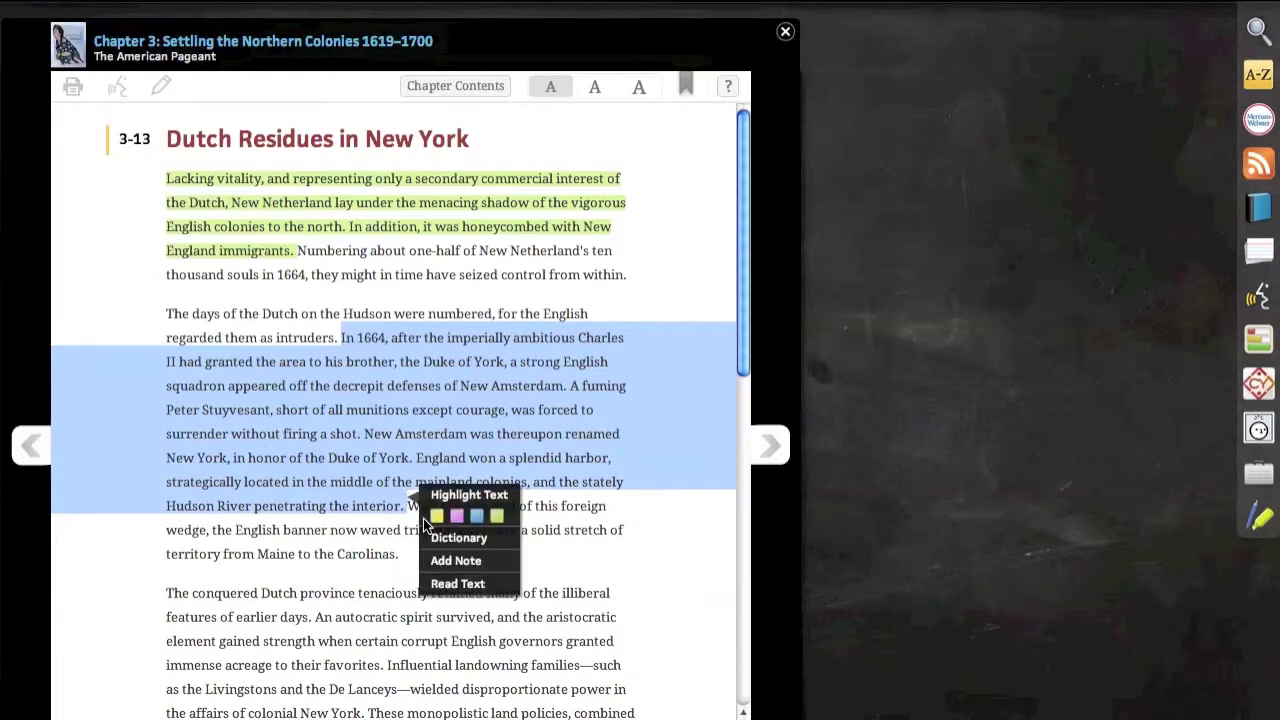
pyautogui.click(455, 560)
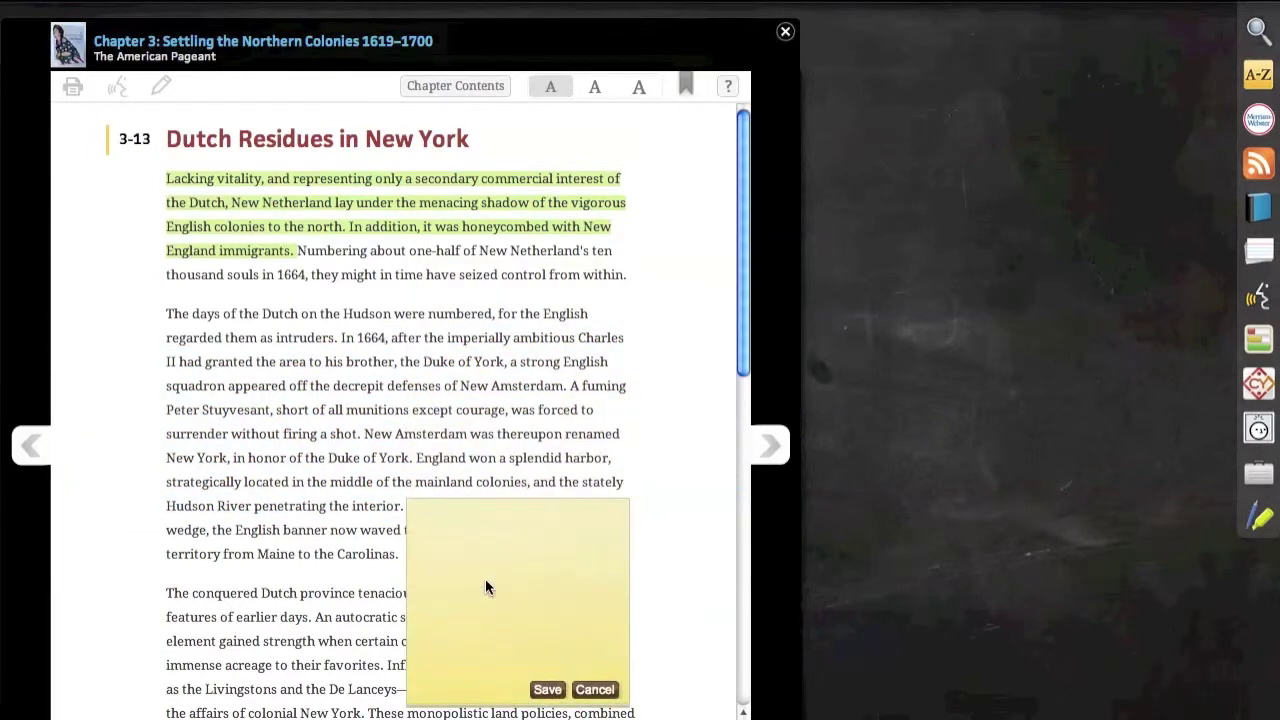
pyautogui.write('Remember this for exam!!')
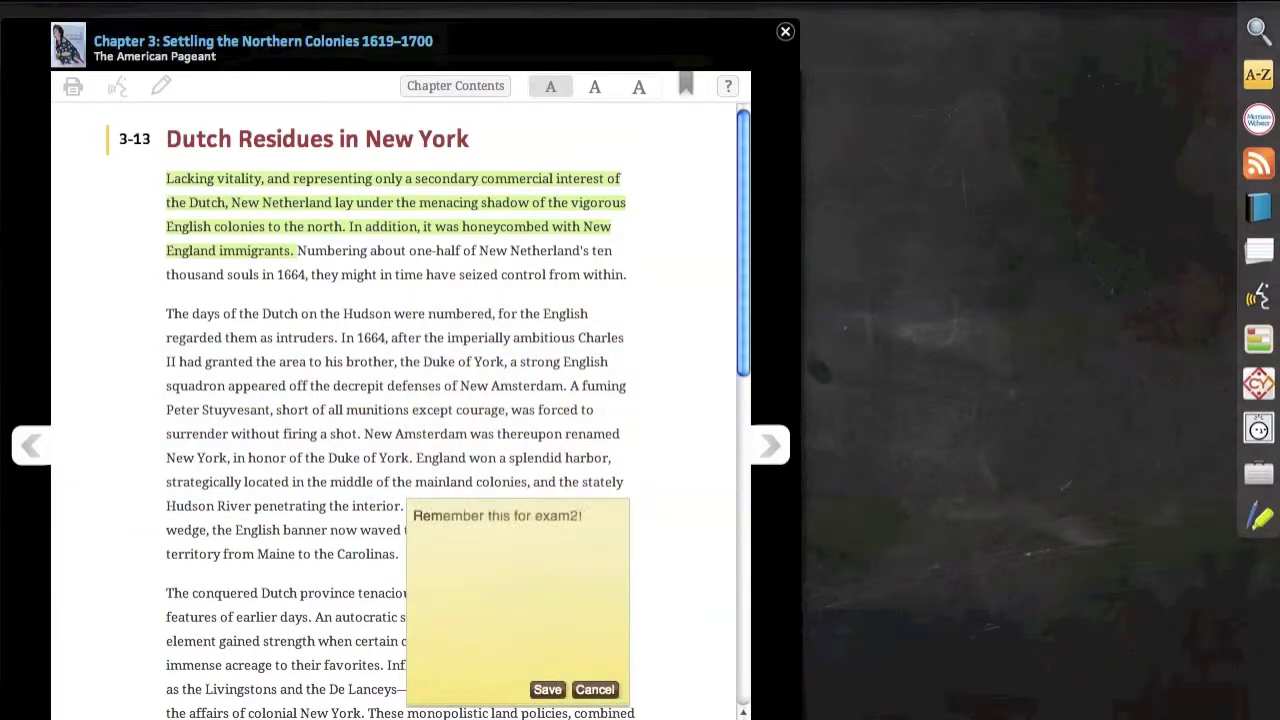
pyautogui.click(547, 689)
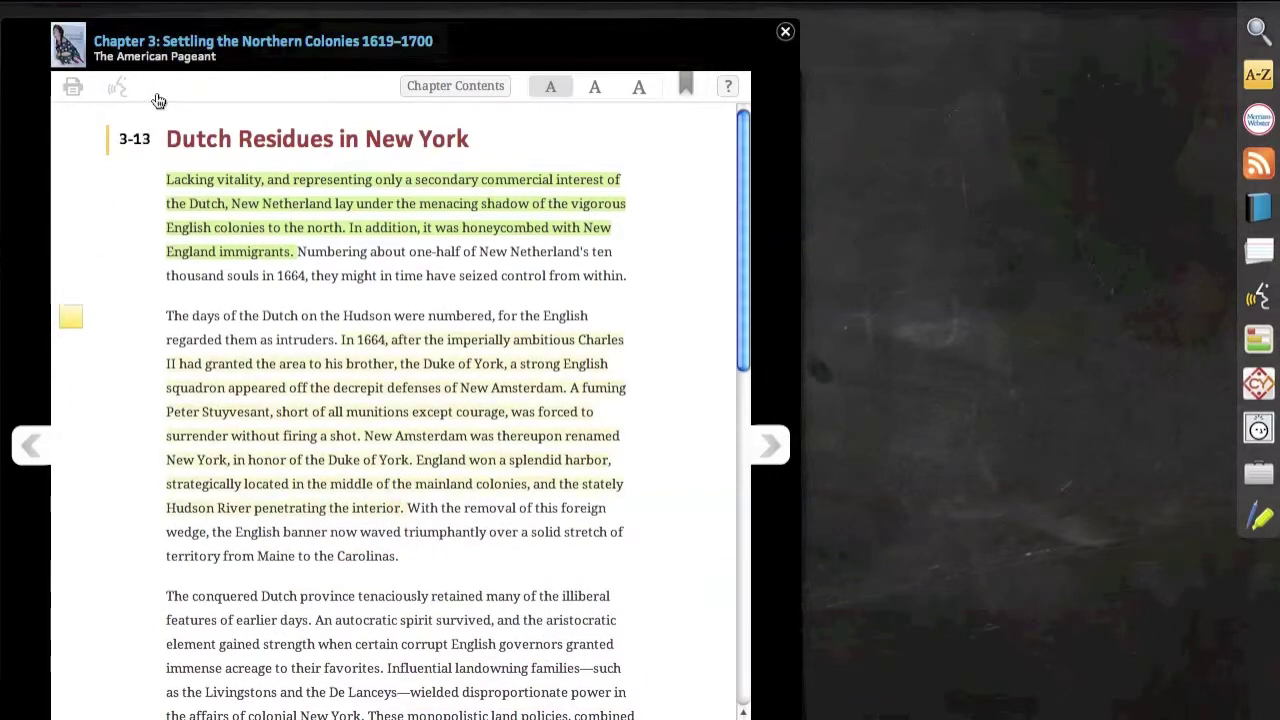
pyautogui.click(159, 92)
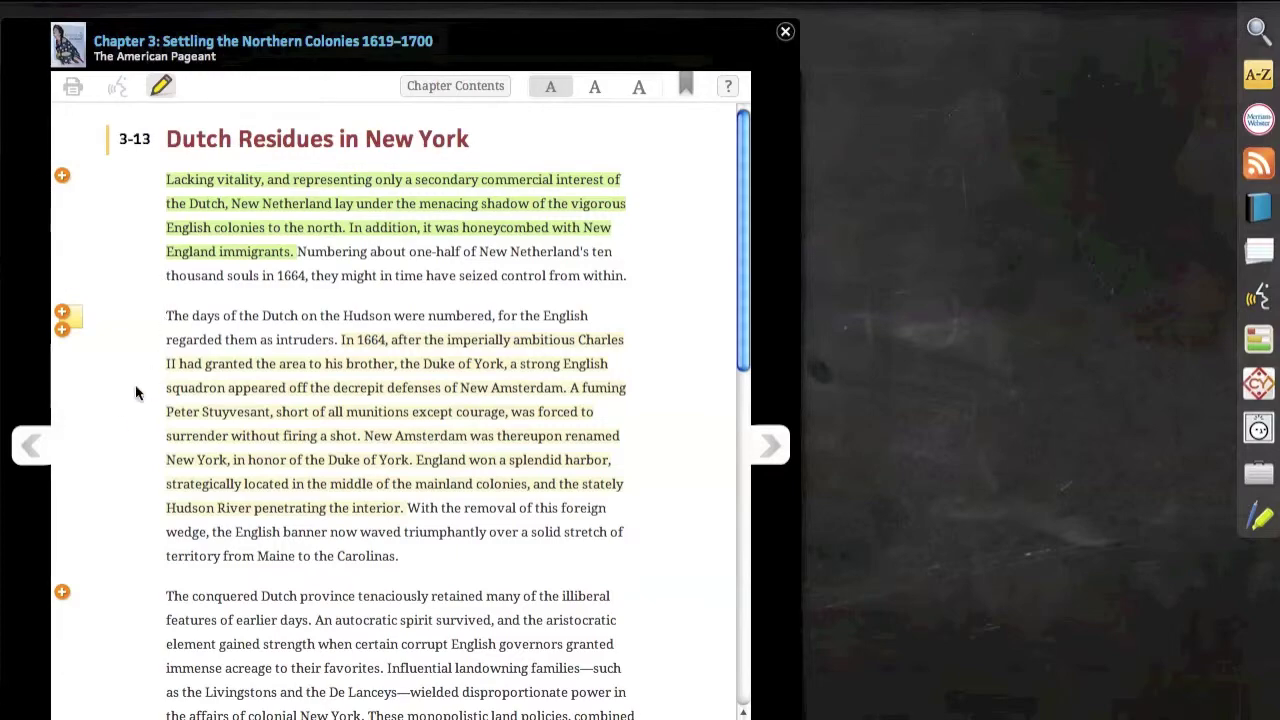
# Step: Add a Google Docs activity after the New Amsterdam paragraph, choosing MindTap Infographic.pdf
pyautogui.click(62, 596)
pyautogui.click(381, 316)
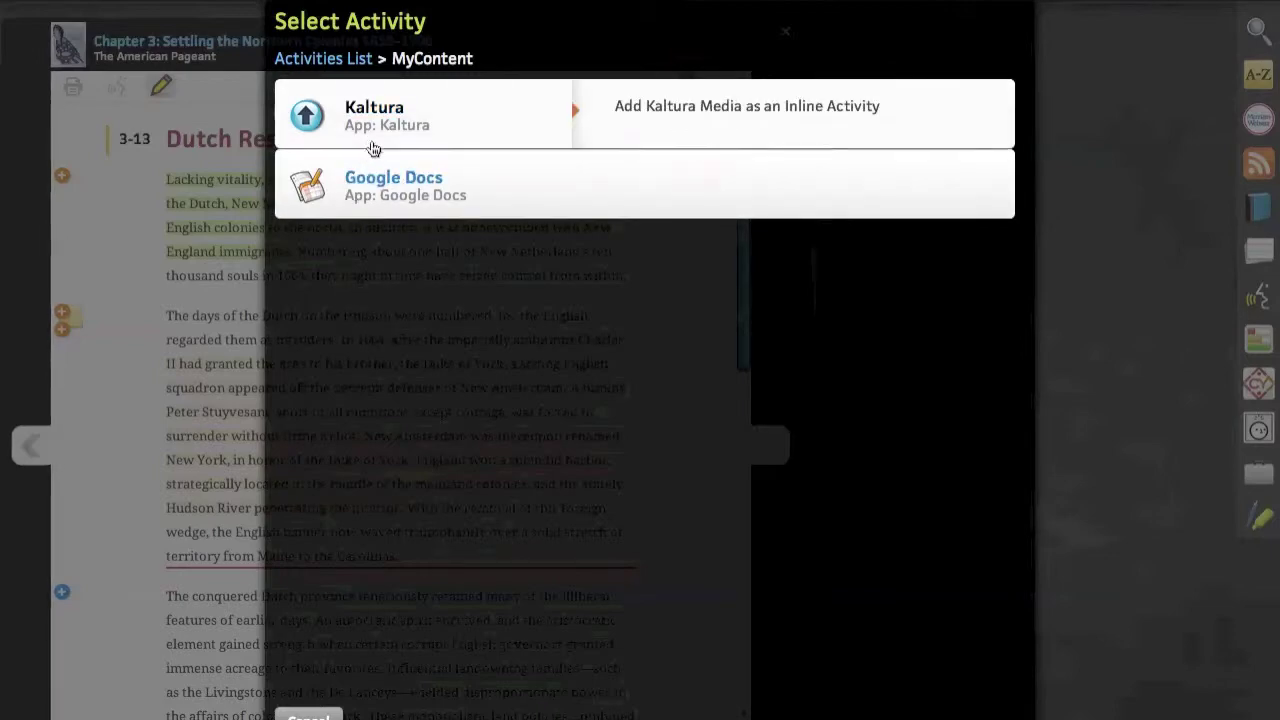
pyautogui.click(412, 185)
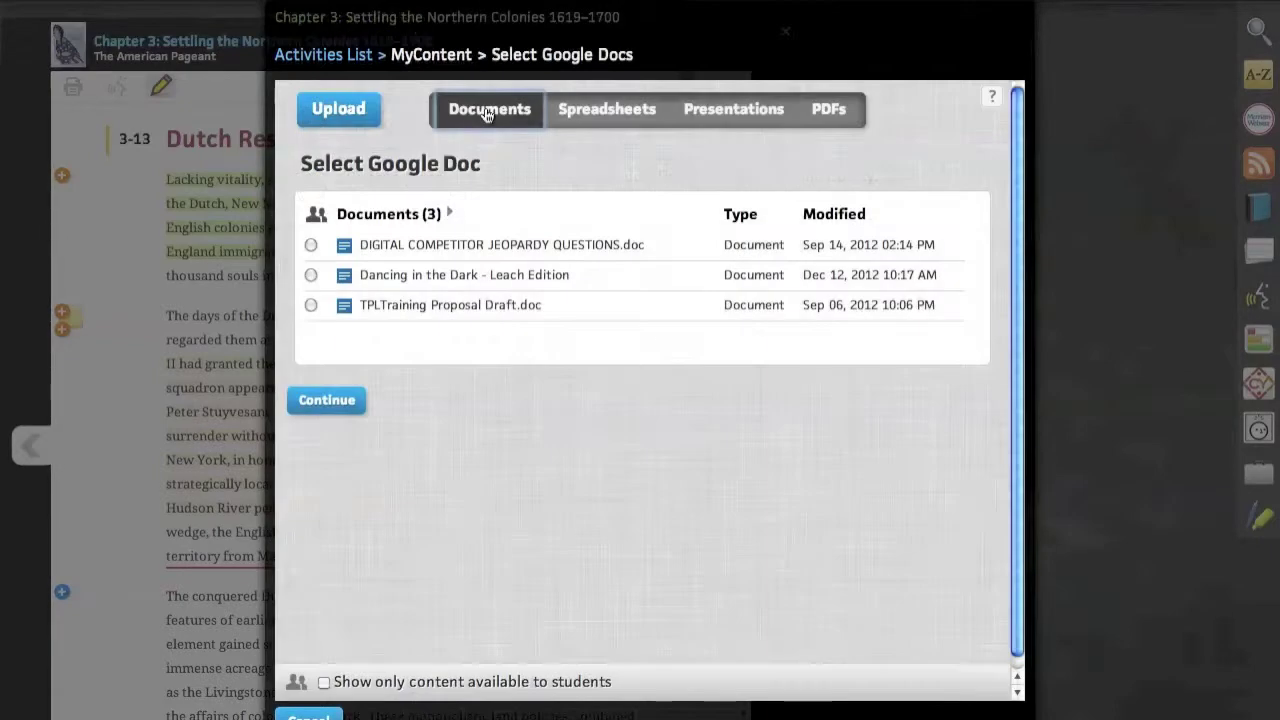
pyautogui.click(592, 126)
pyautogui.click(699, 123)
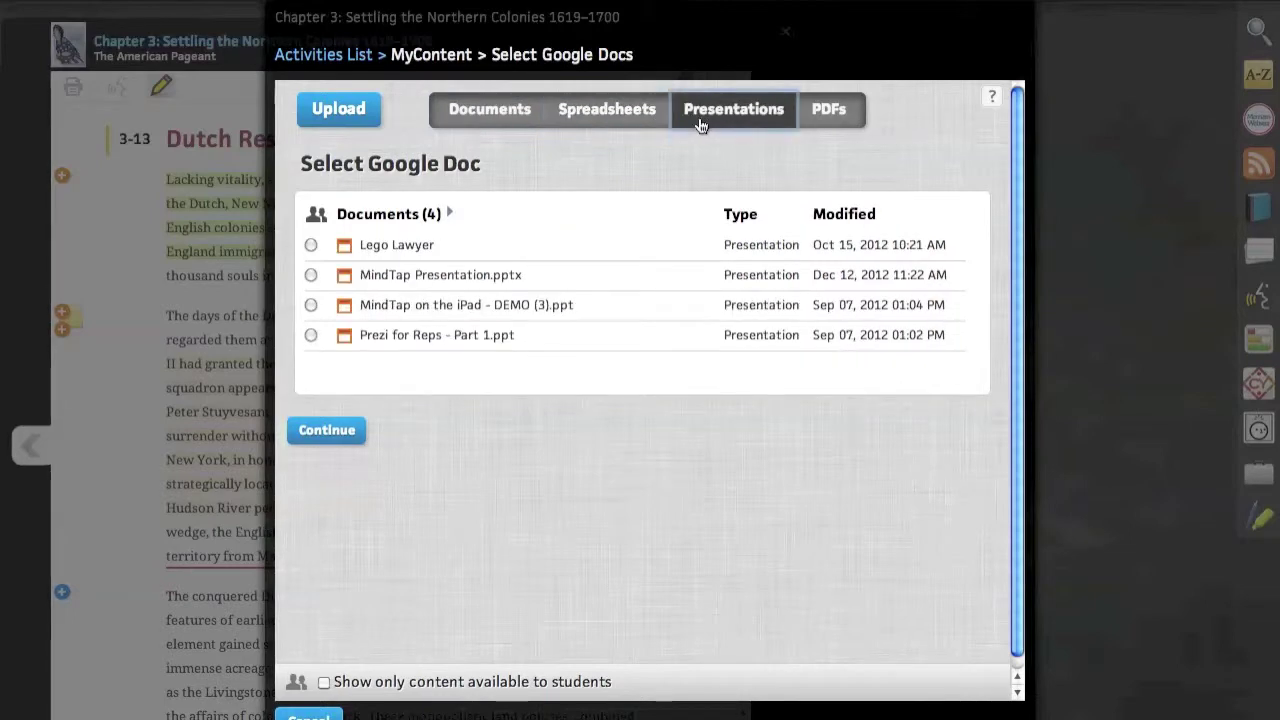
pyautogui.click(829, 111)
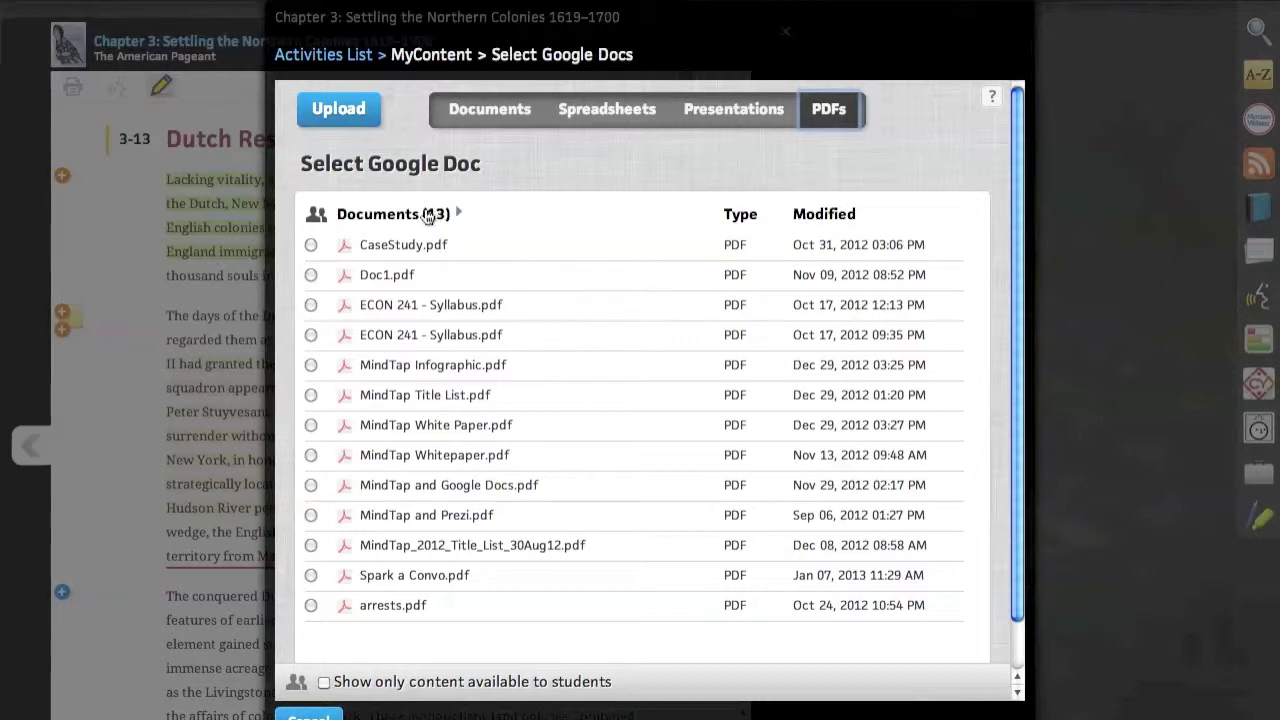
pyautogui.click(311, 367)
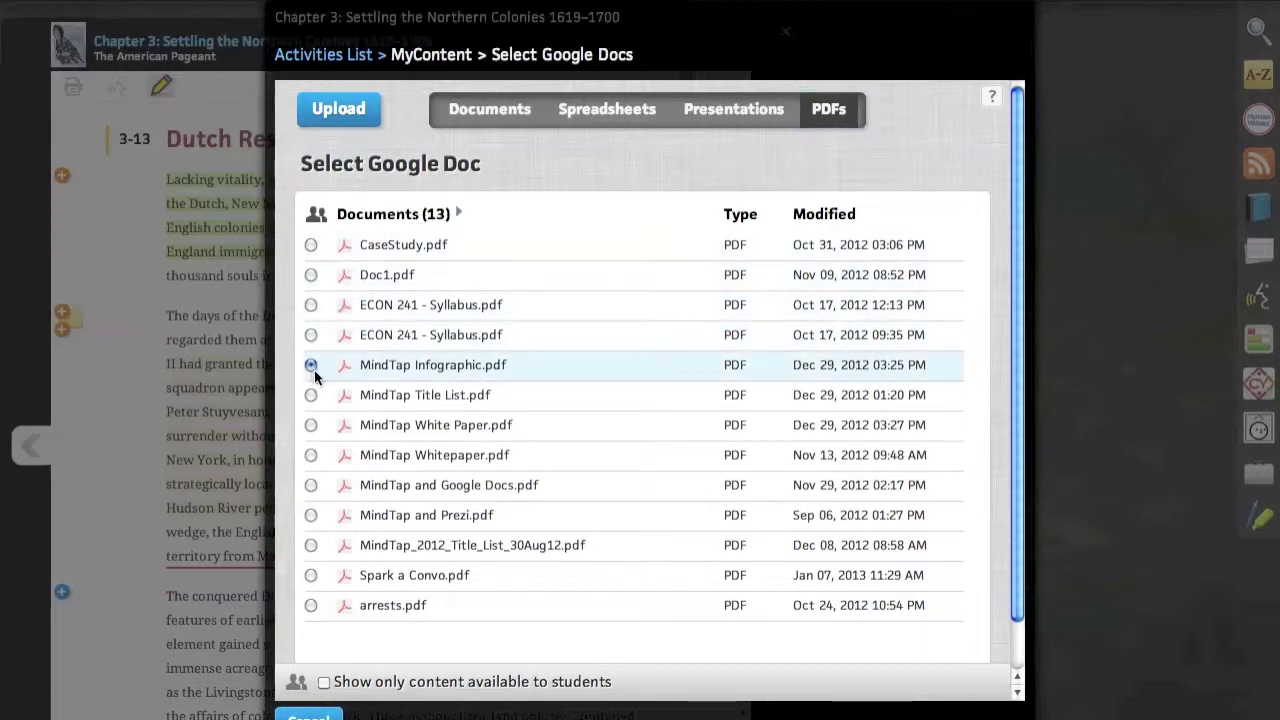
# Step: Title the infographic activity 'Personal Learning Experience' and save it
pyautogui.scroll(-1, 373, 593)
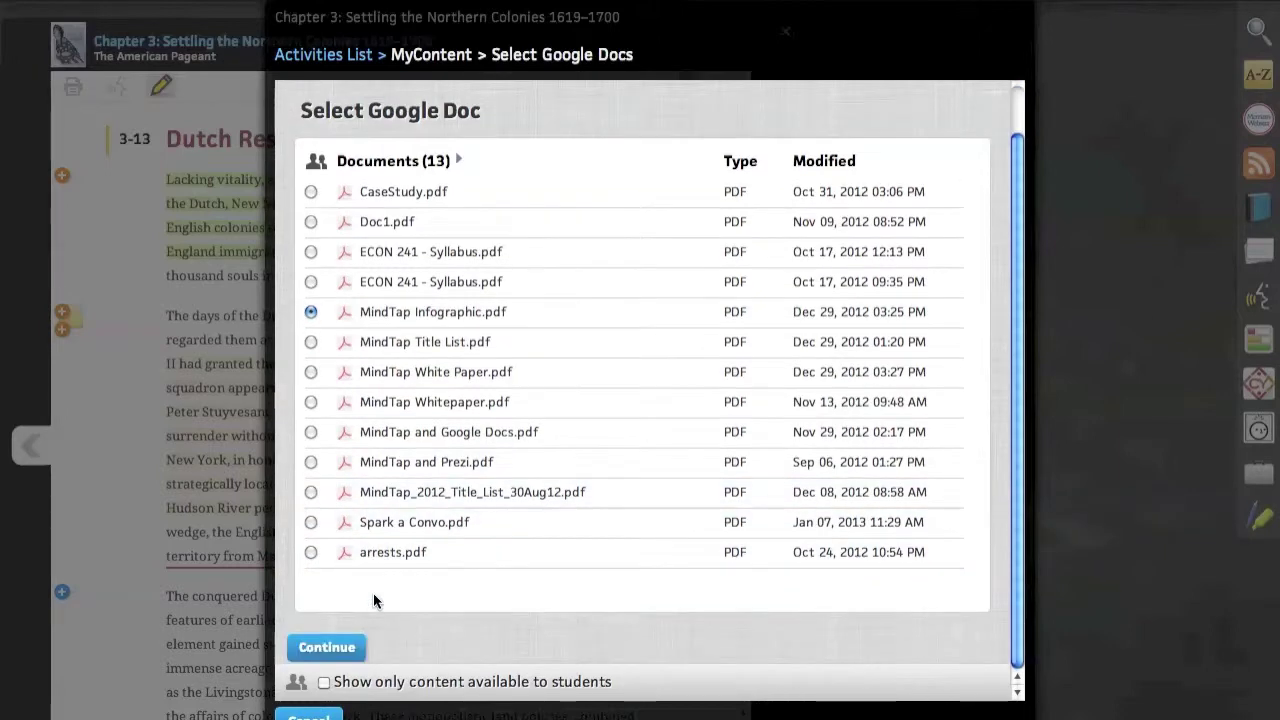
pyautogui.click(349, 651)
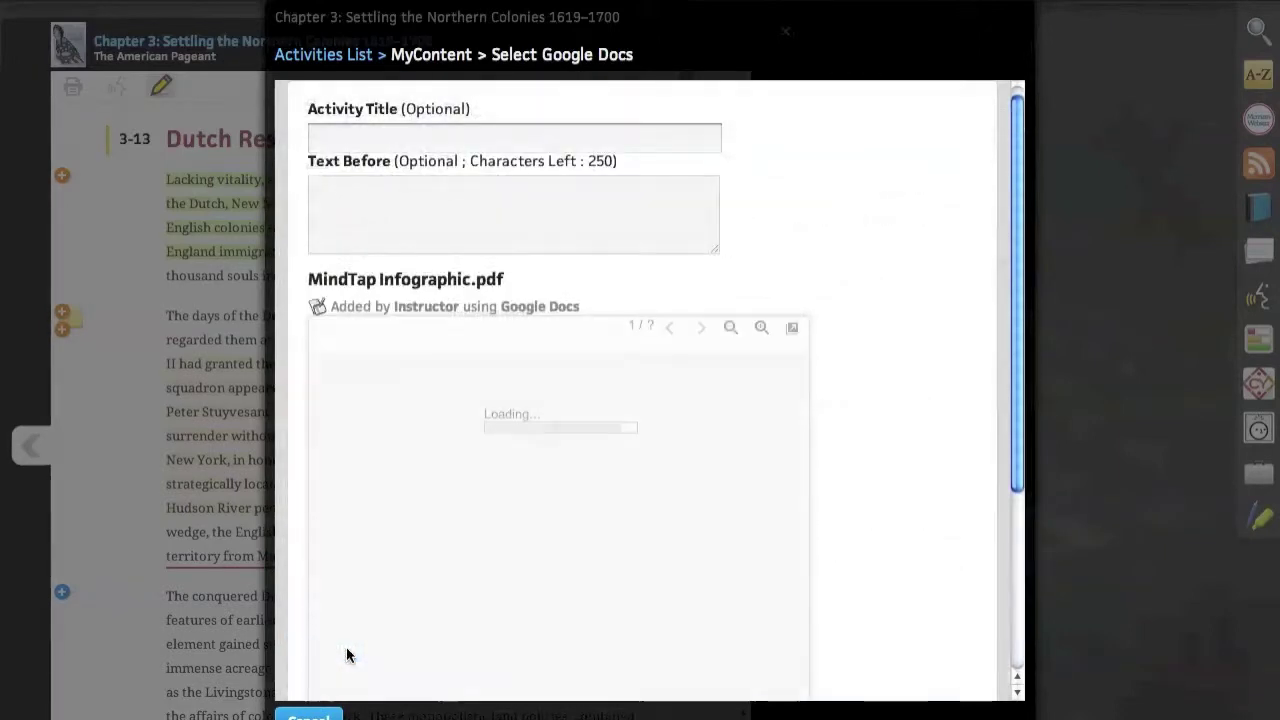
pyautogui.click(347, 140)
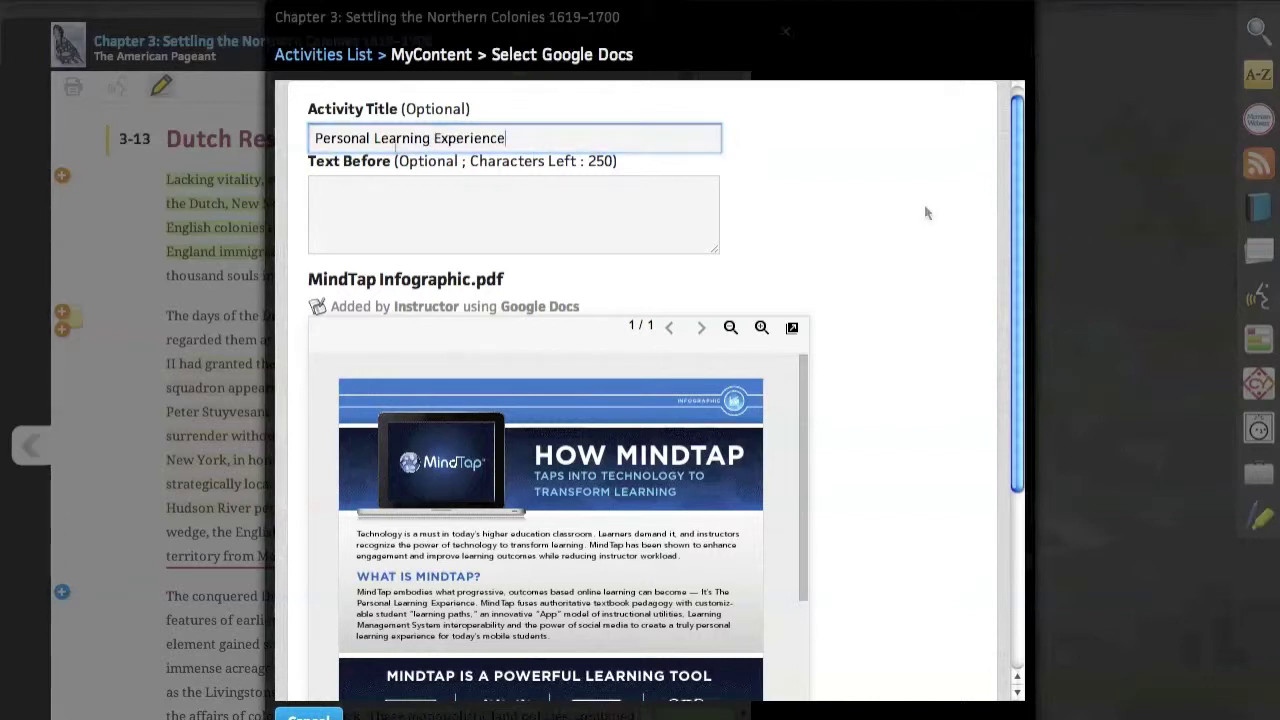
pyautogui.scroll(-2, 924, 207)
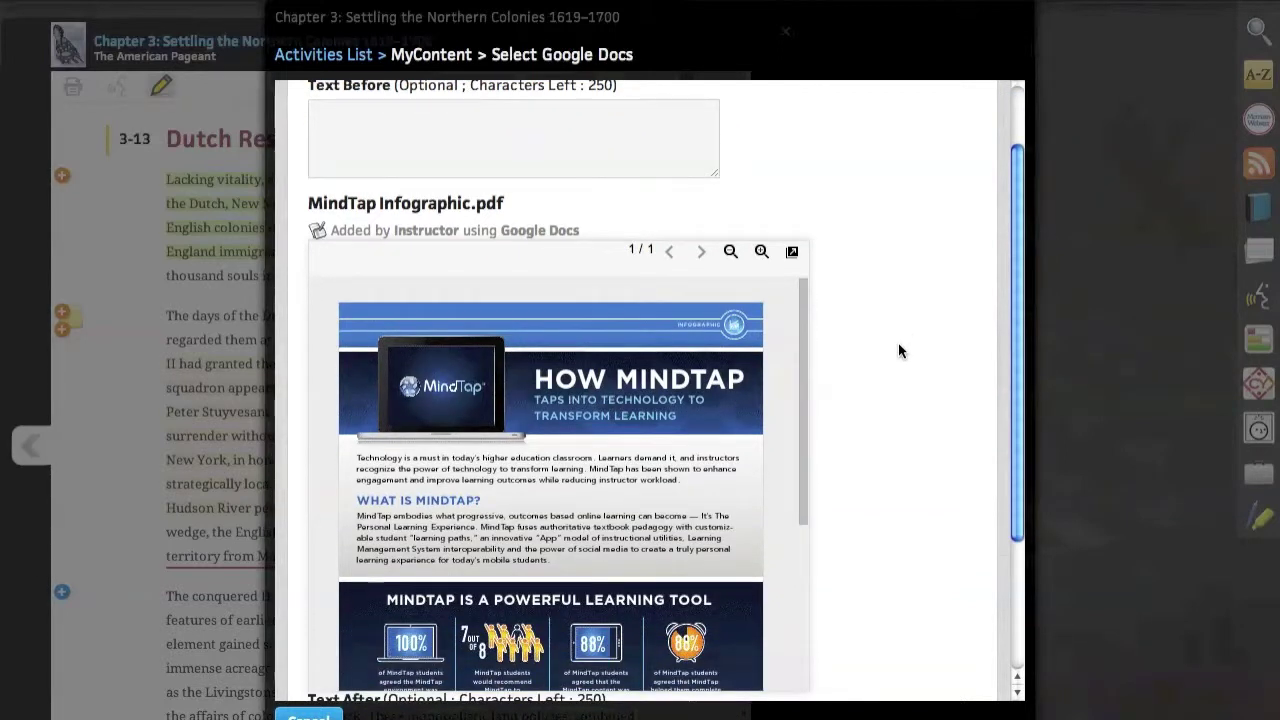
pyautogui.scroll(-5, 898, 351)
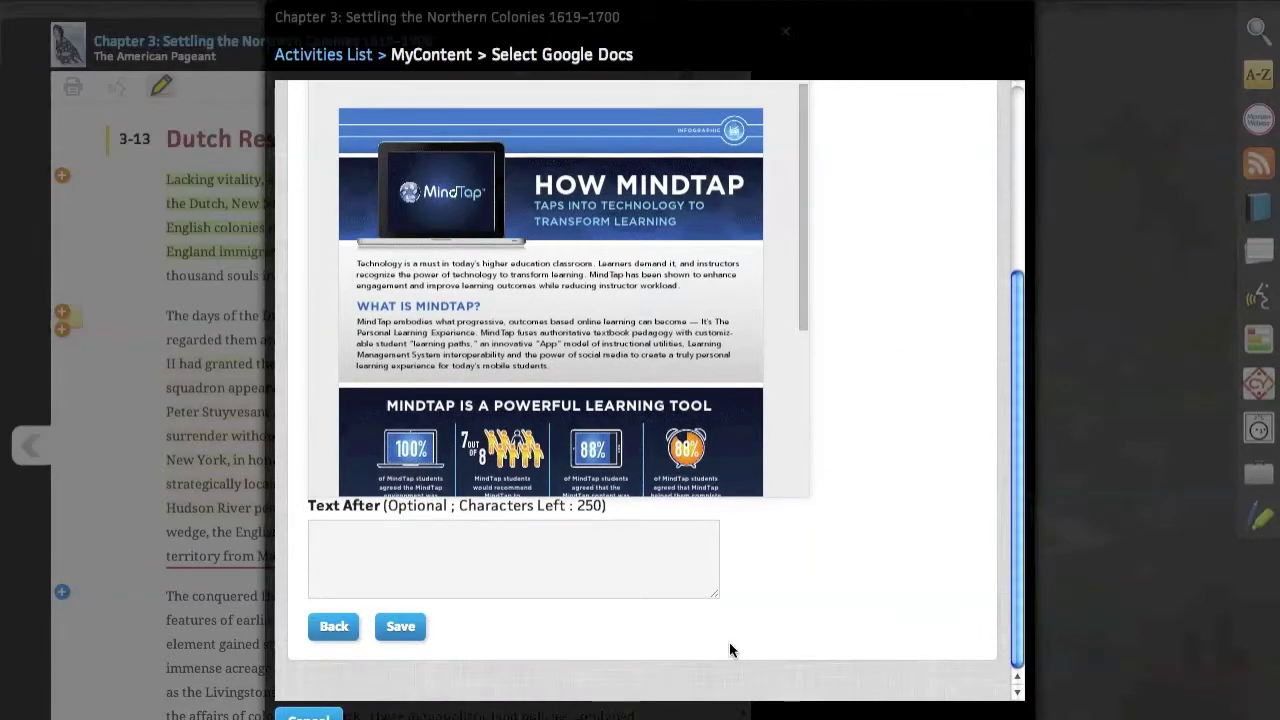
pyautogui.click(410, 634)
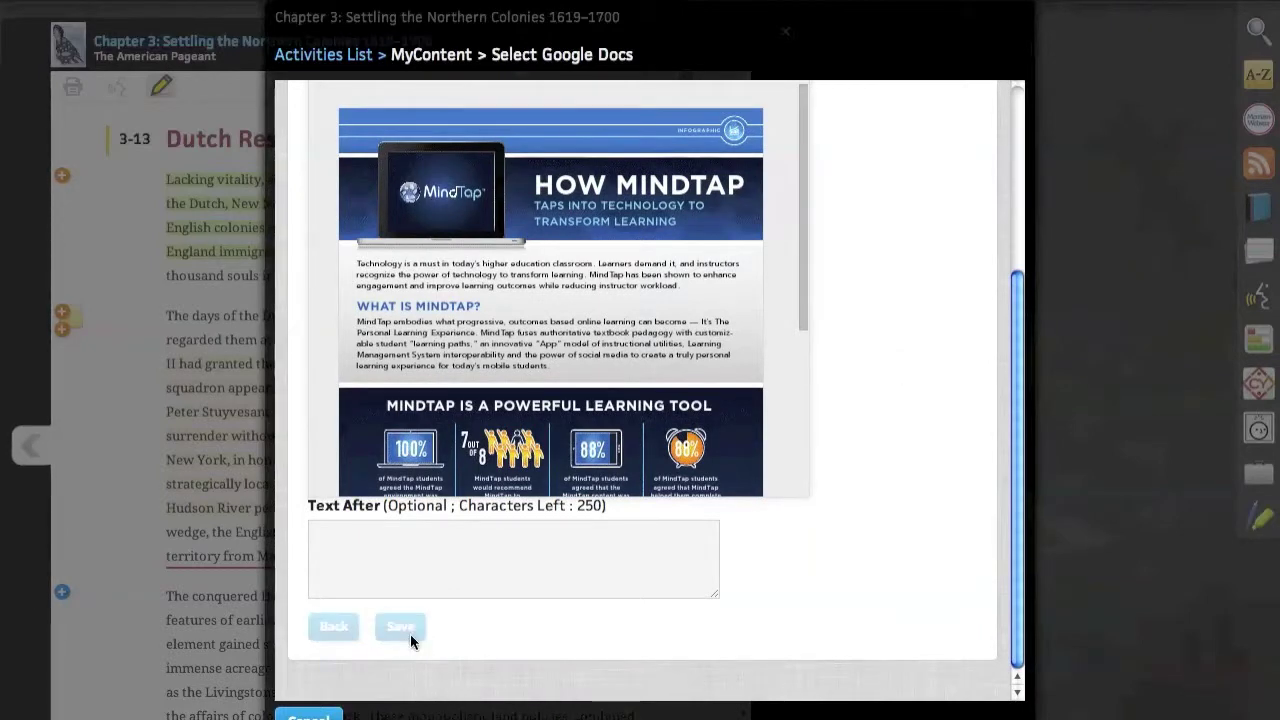
# Step: Scroll through the embedded infographic, then bookmark section 3-13 and open My Notes
pyautogui.scroll(-3, 714, 210)
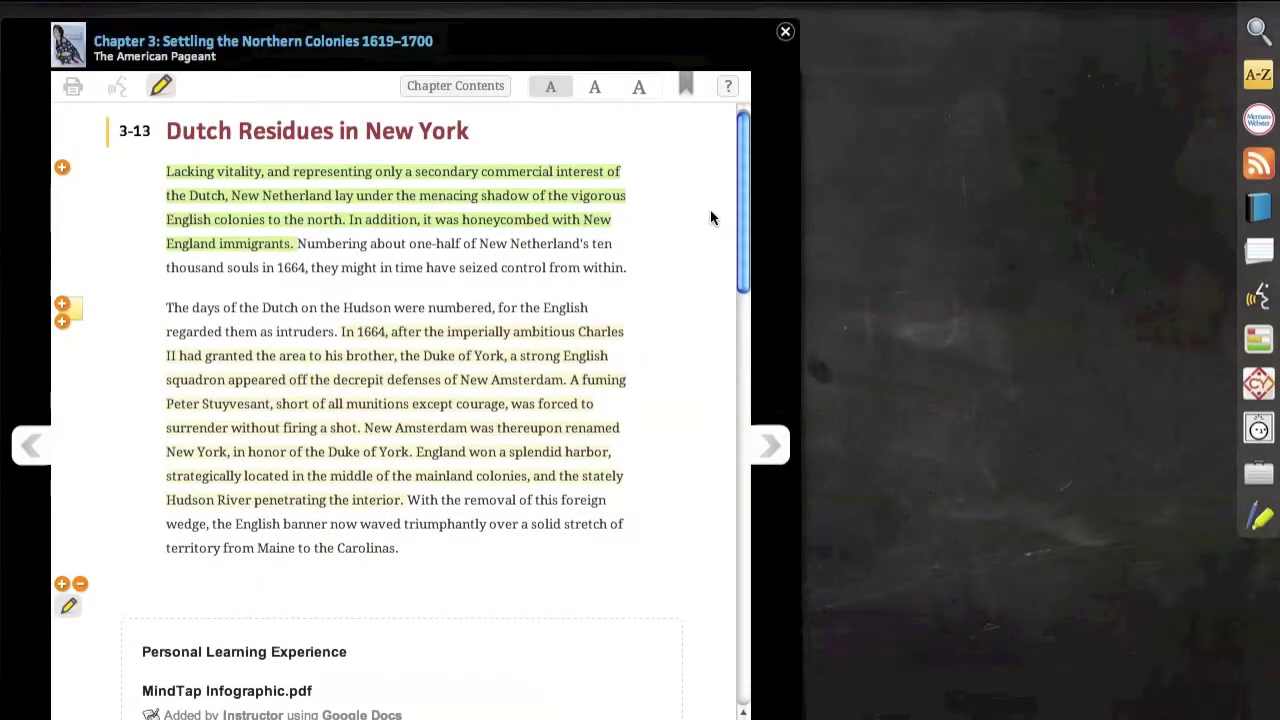
pyautogui.scroll(-9, 712, 285)
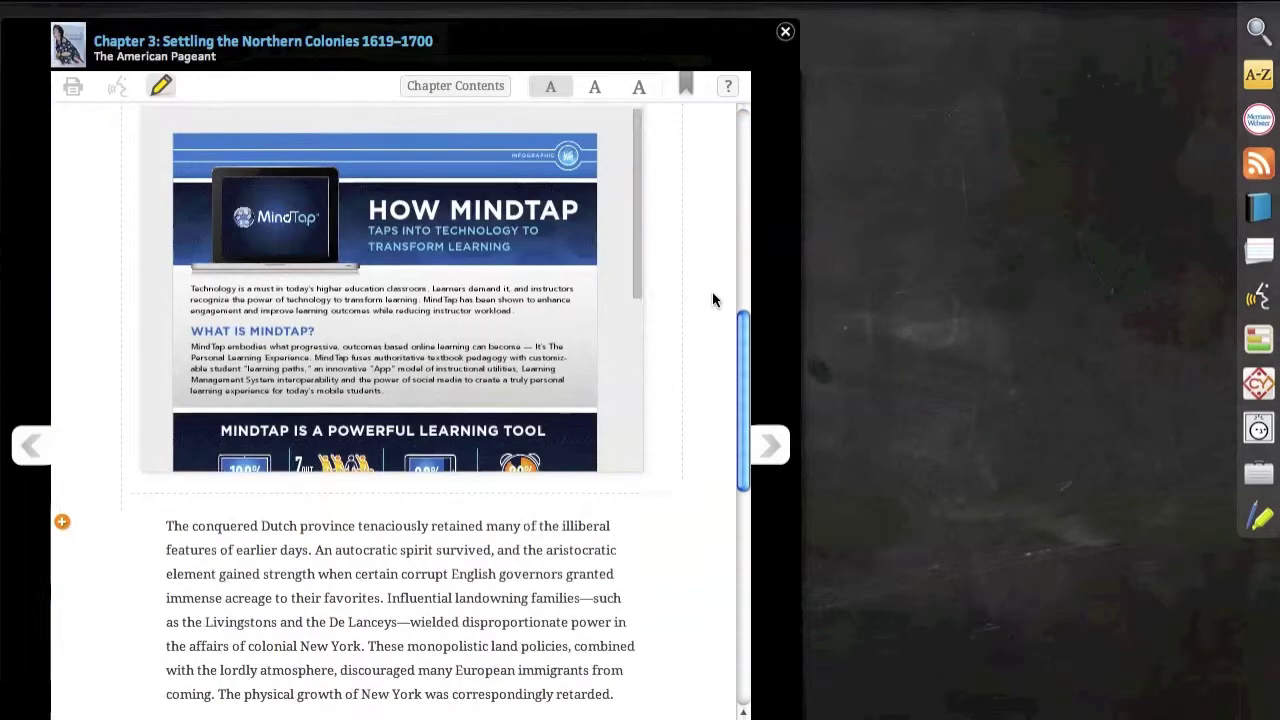
pyautogui.scroll(-5, 445, 230)
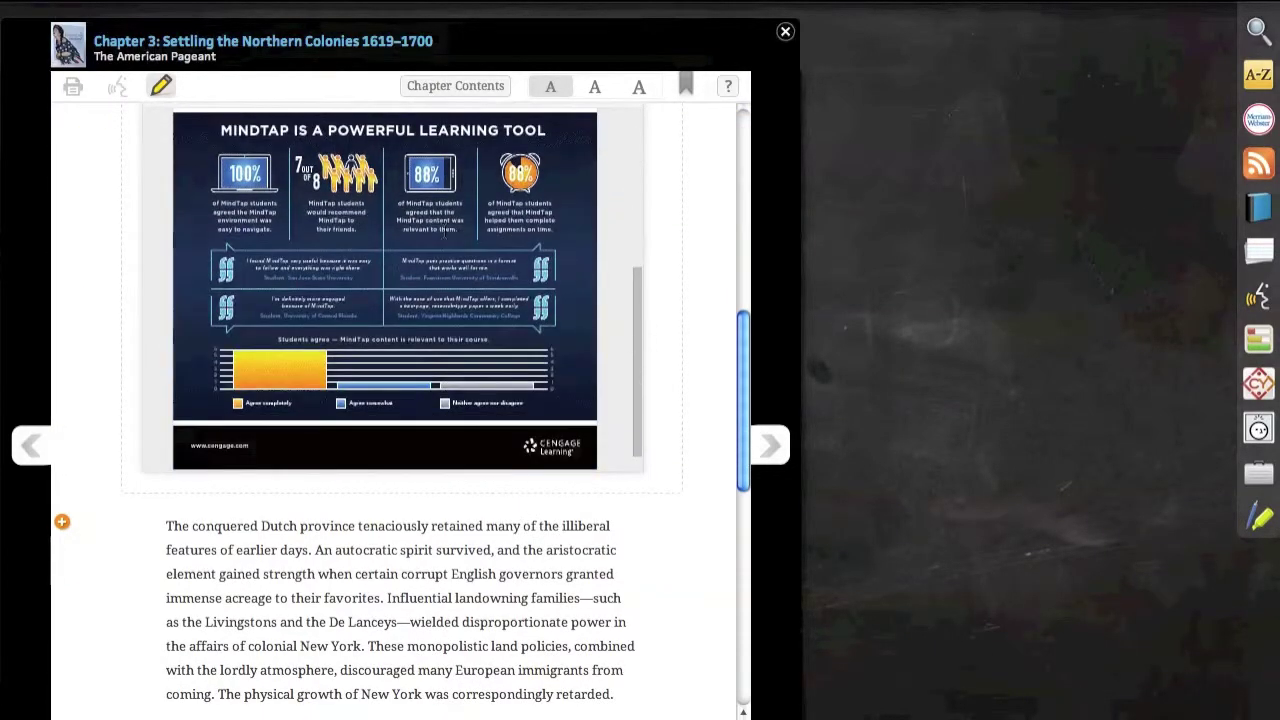
pyautogui.scroll(10, 67, 292)
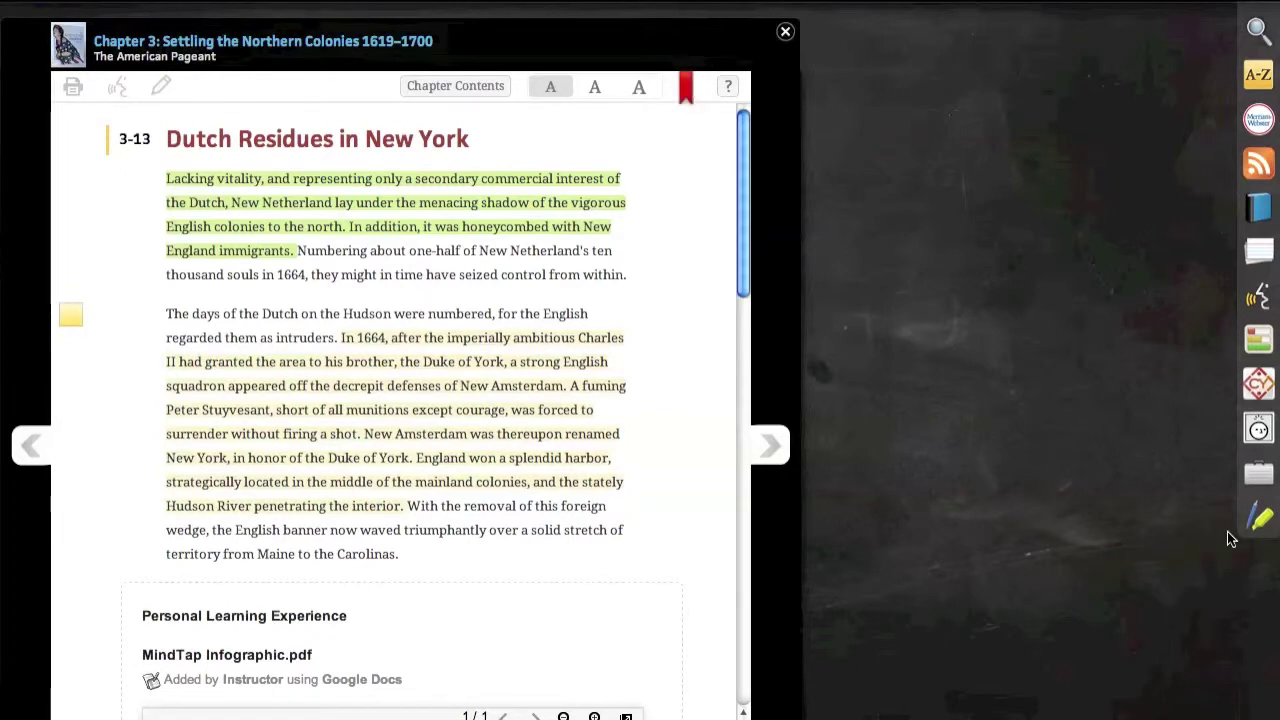
pyautogui.click(1257, 519)
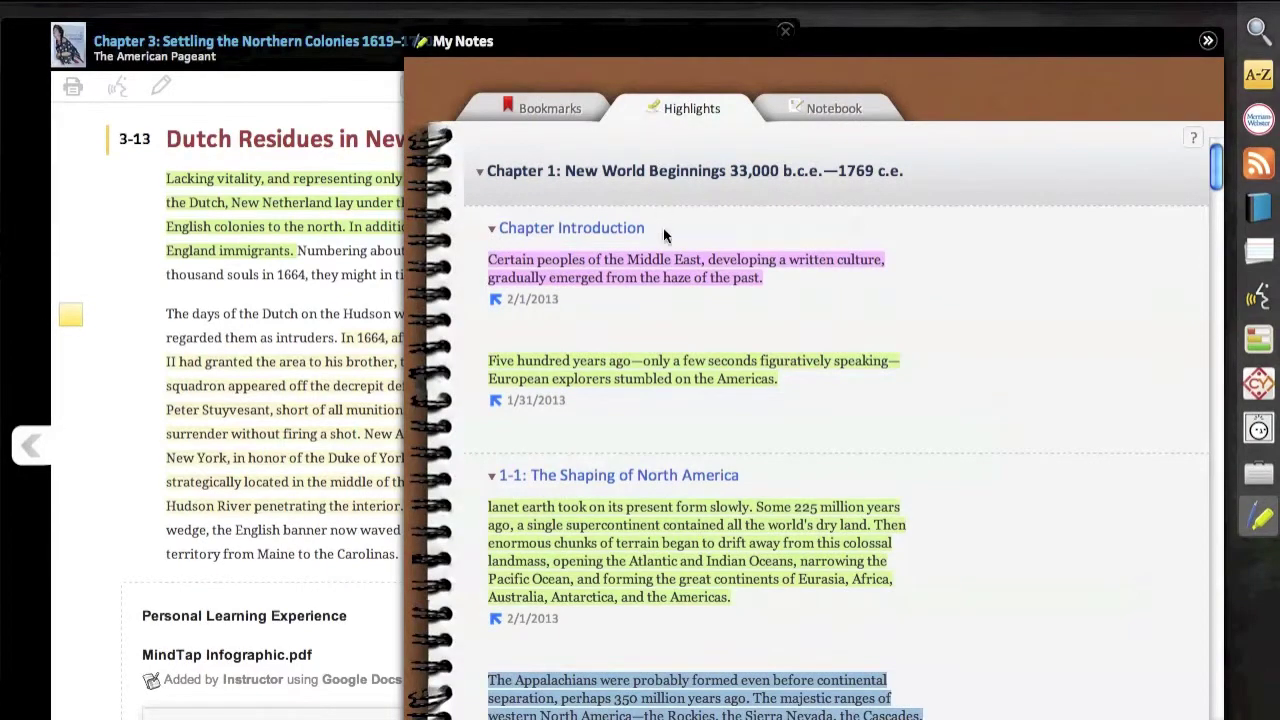
# Step: Scroll the saved highlights, view Bookmarks and the Evernote Notebook, then open the Kaltura media library
pyautogui.scroll(-5, 653, 298)
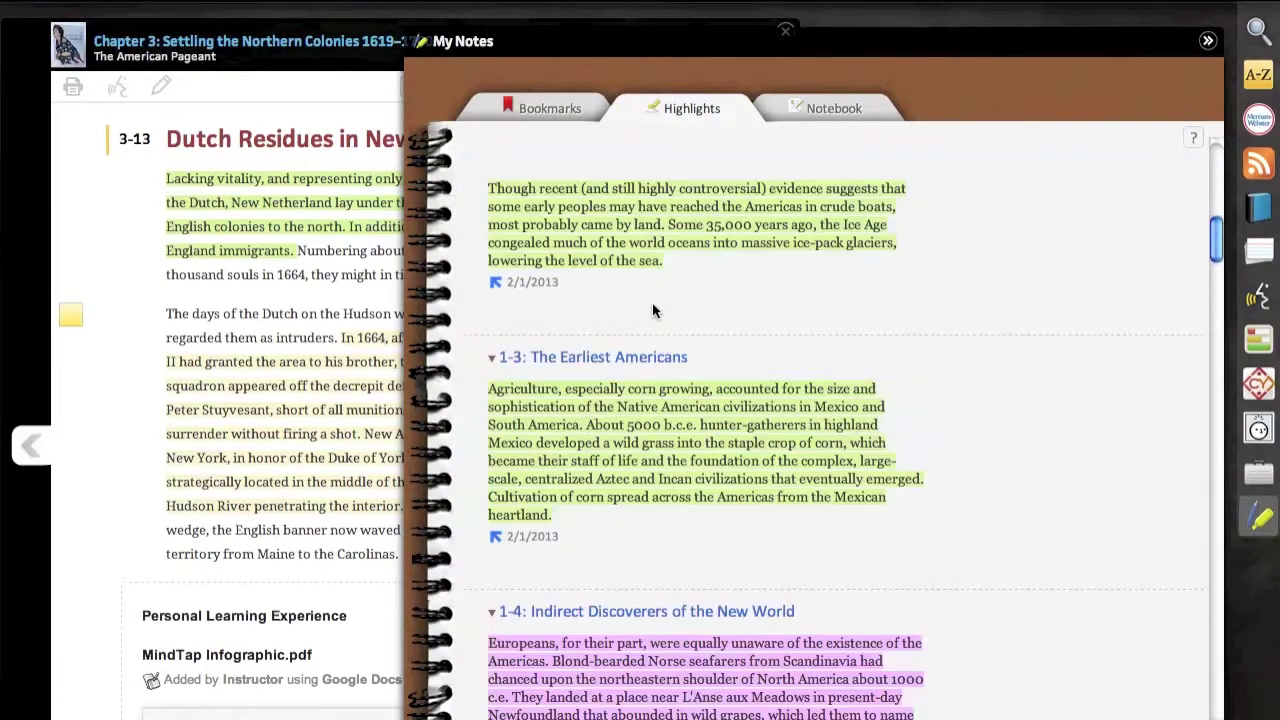
pyautogui.scroll(-10, 652, 303)
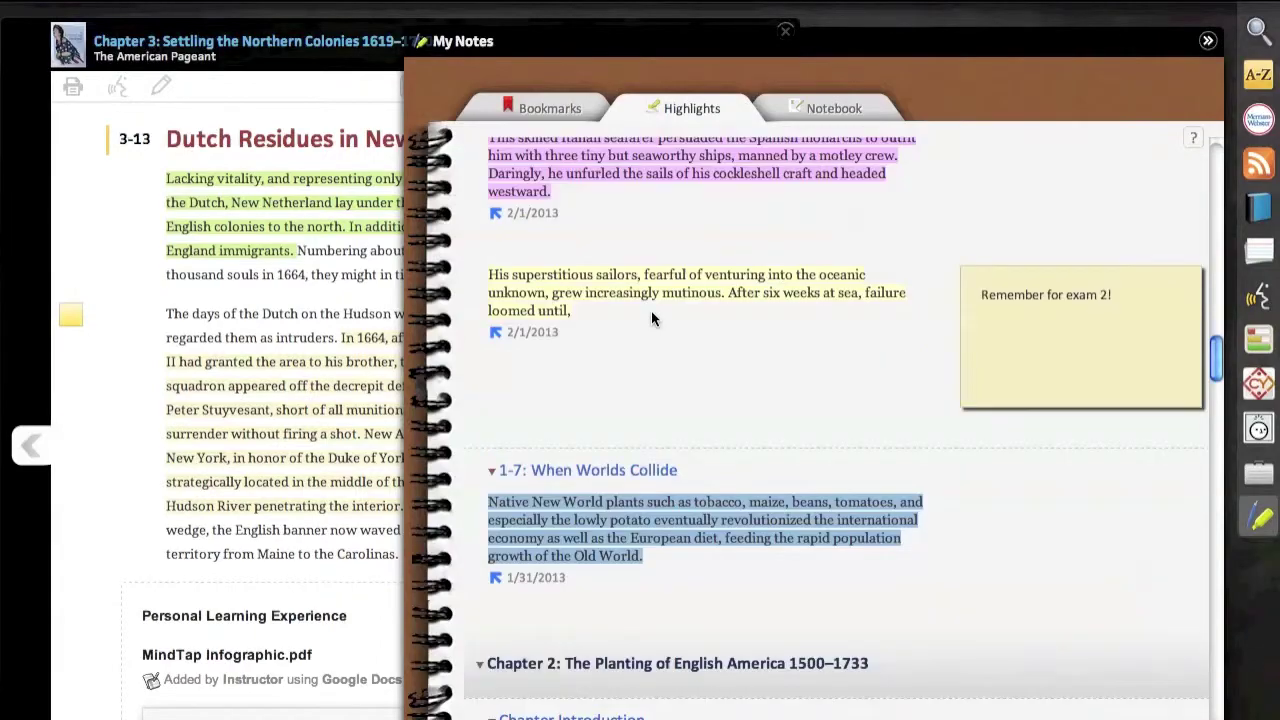
pyautogui.scroll(-10, 652, 318)
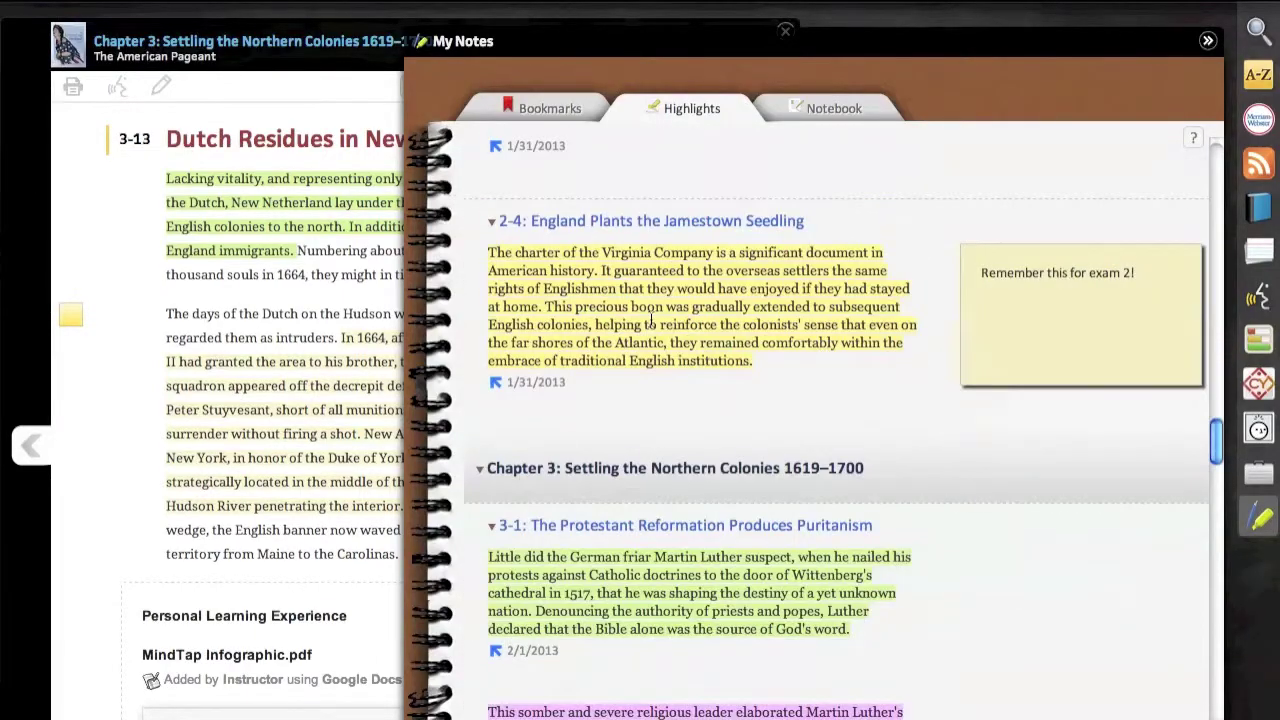
pyautogui.scroll(-10, 652, 320)
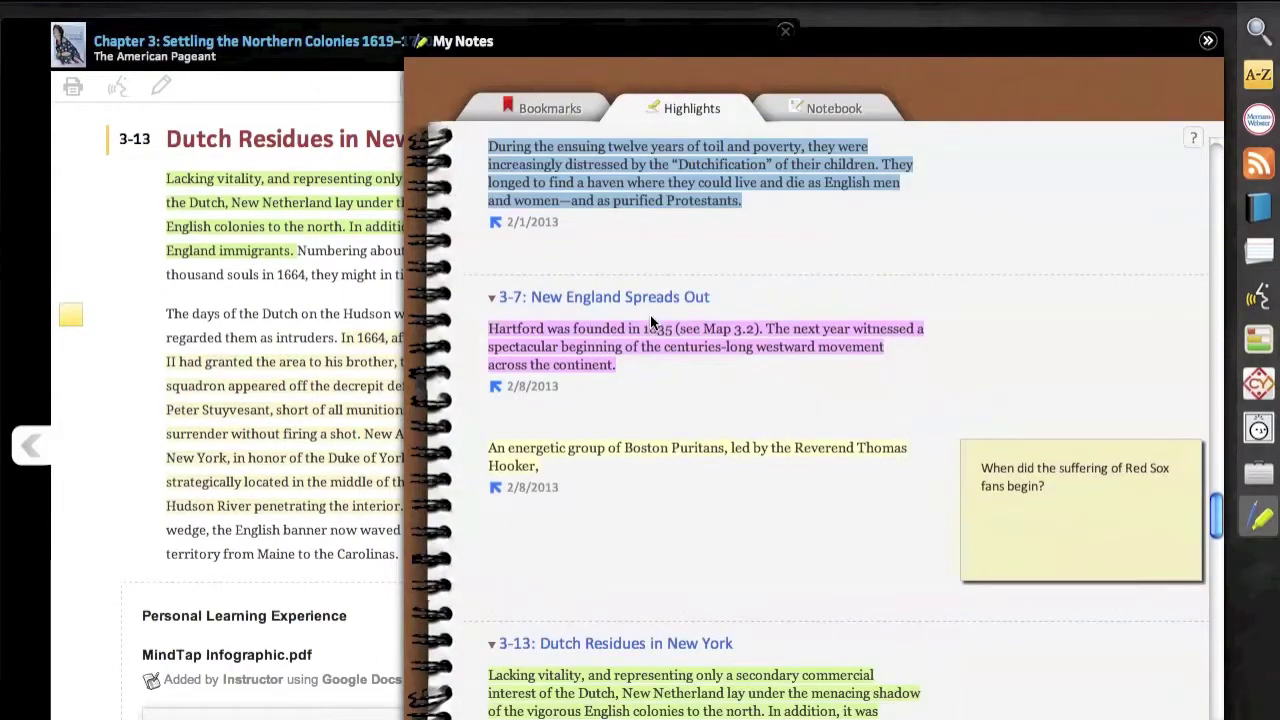
pyautogui.scroll(2, 651, 322)
pyautogui.scroll(20, 650, 322)
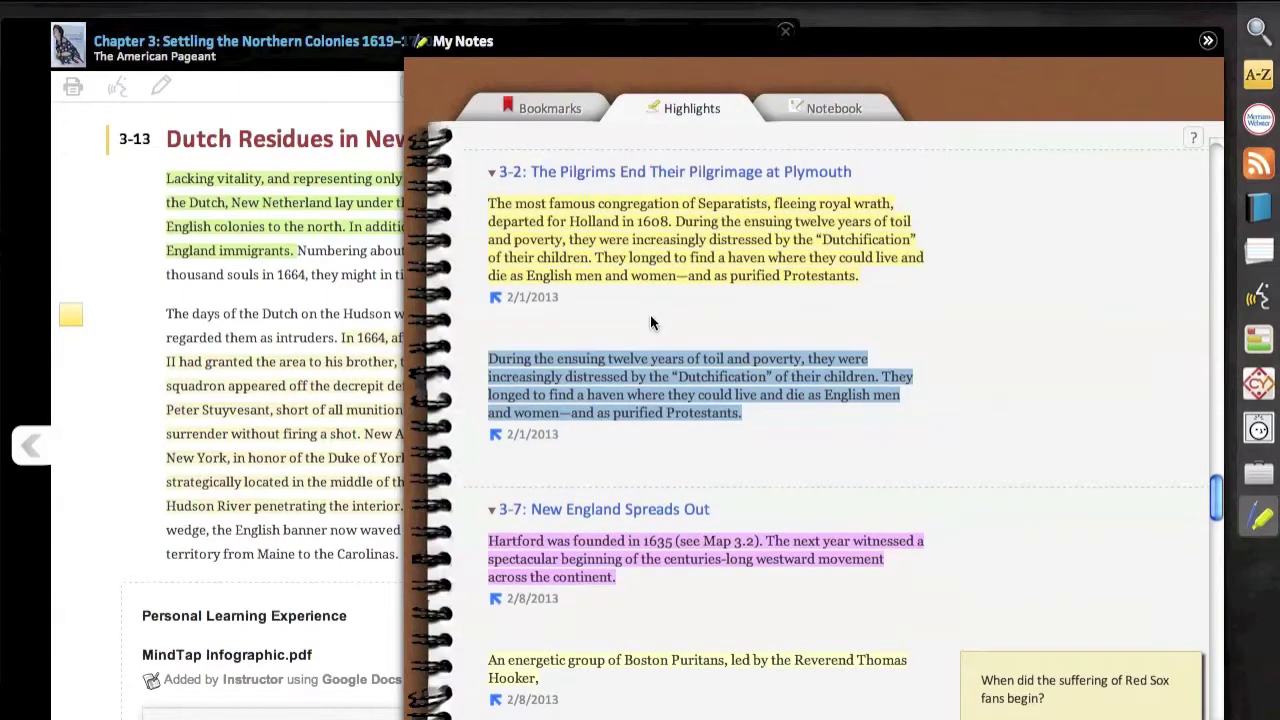
pyautogui.click(556, 110)
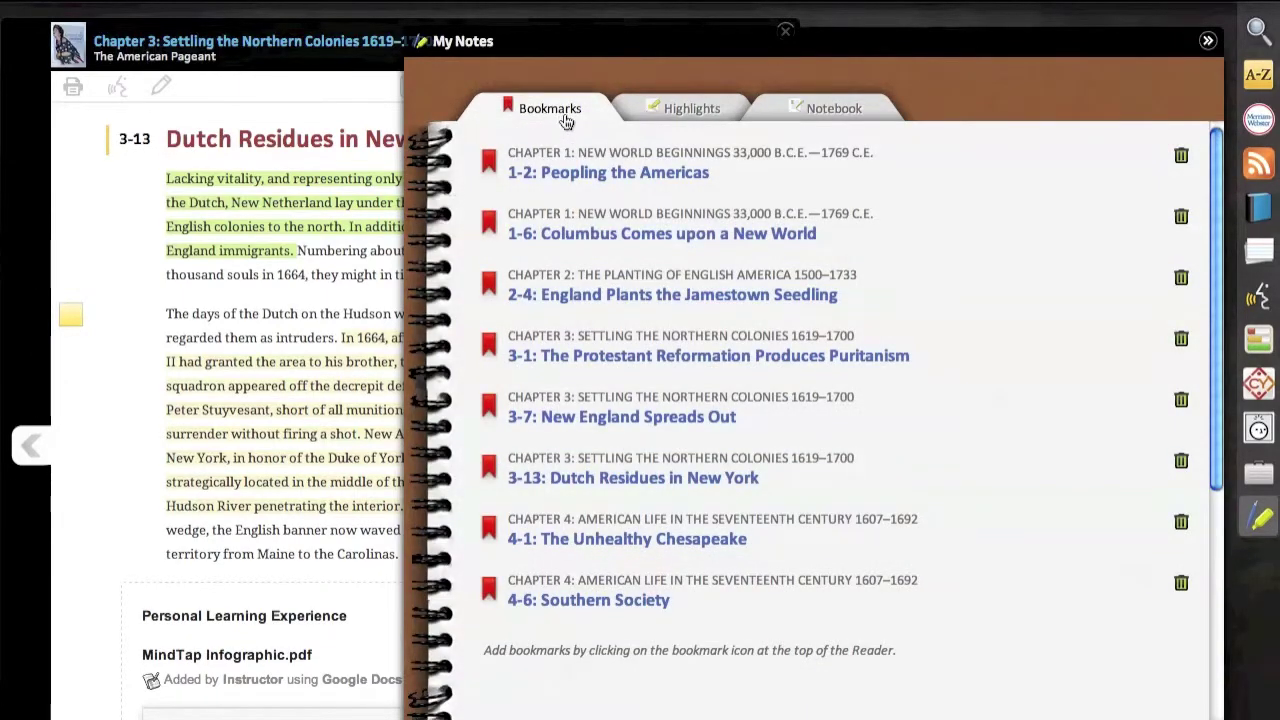
pyautogui.click(770, 110)
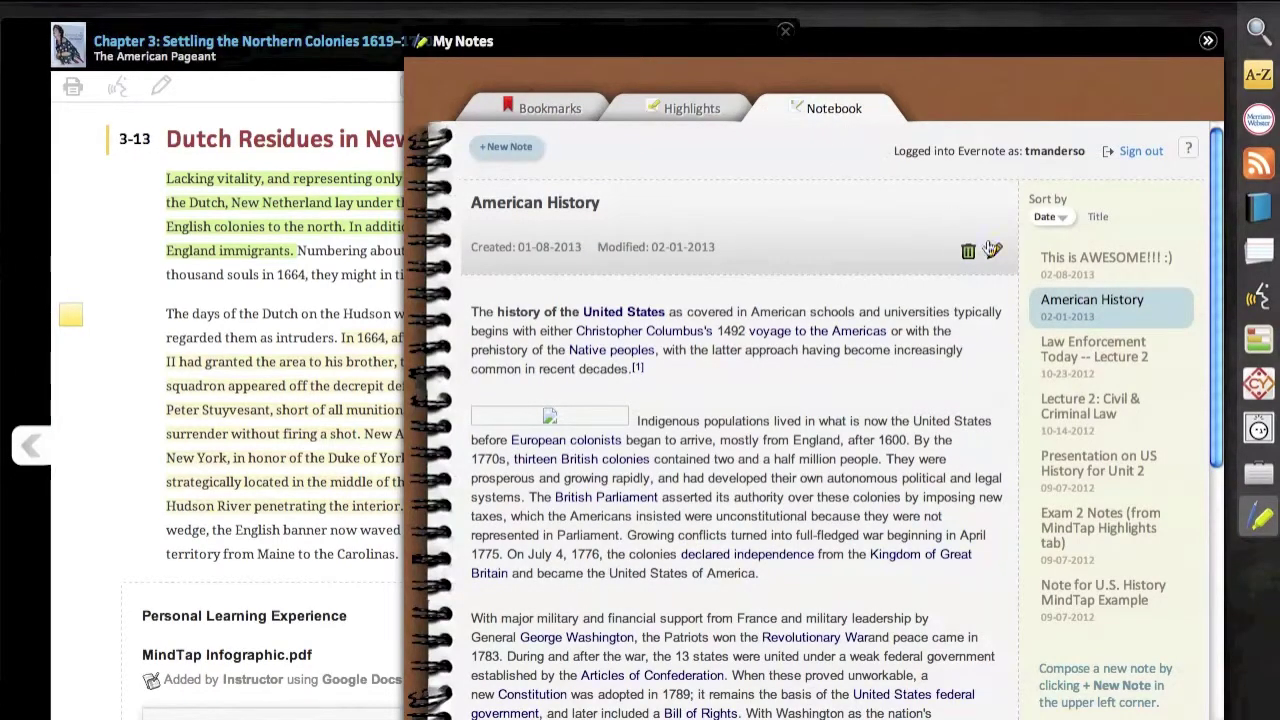
pyautogui.click(1259, 472)
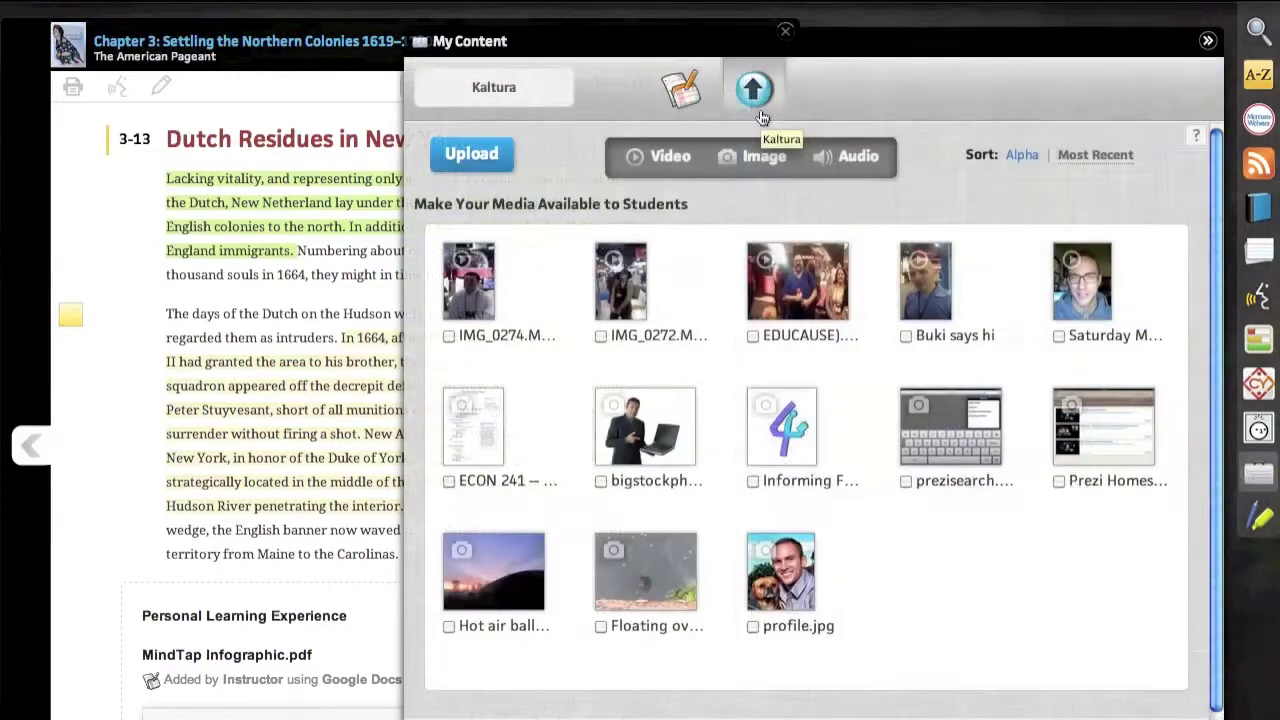
# Step: View the Google Docs files in My Content, then bring up the Aplia assignments list
pyautogui.click(675, 95)
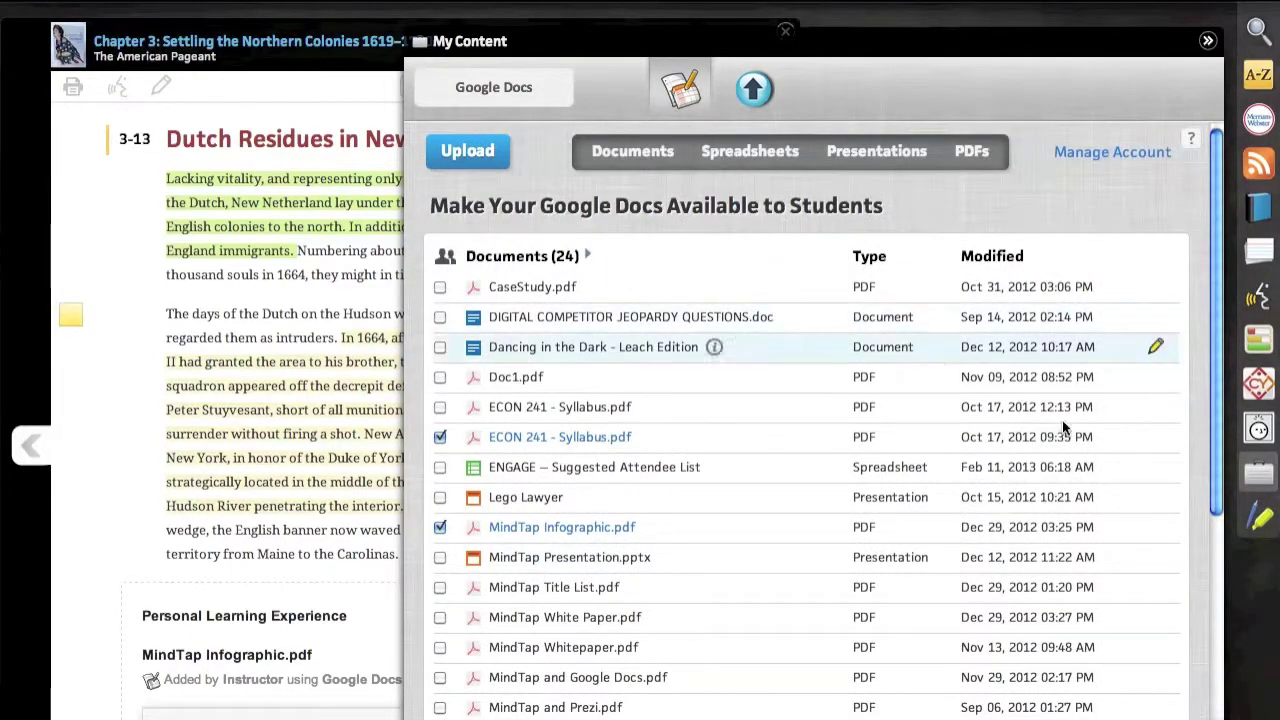
pyautogui.click(1250, 438)
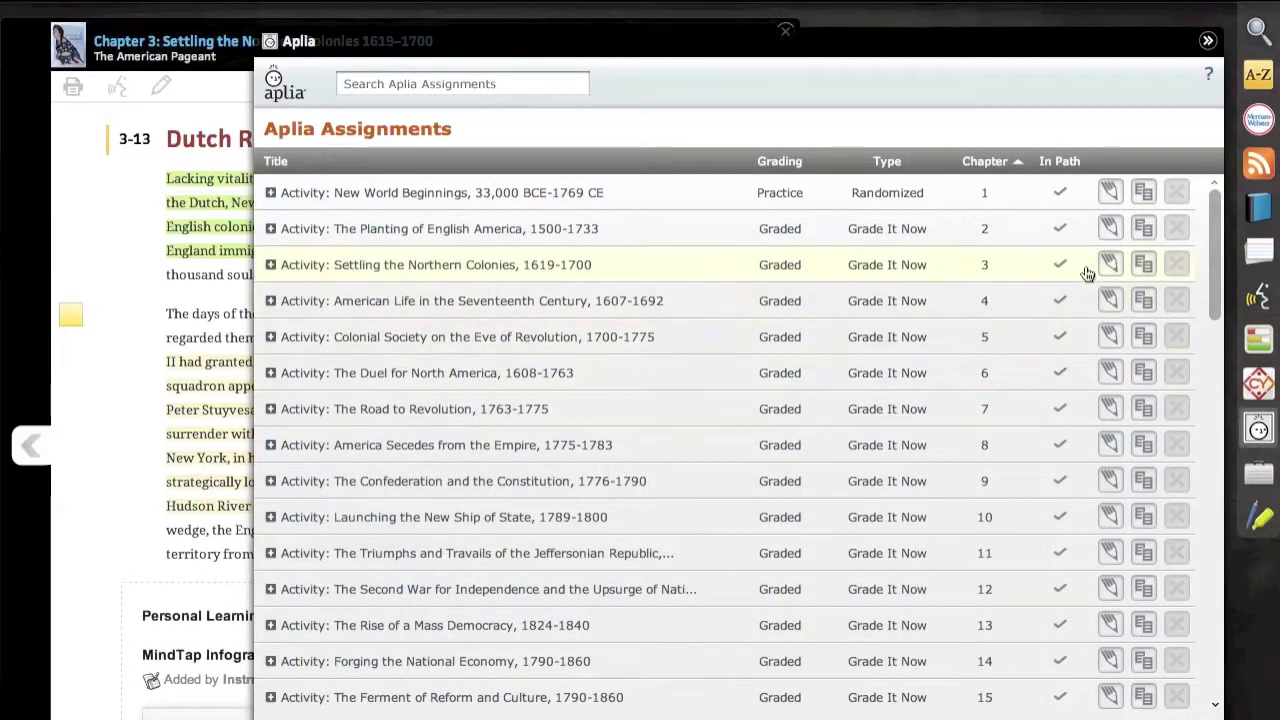
# Step: Change the chapter 2 Planting of English America activity type to Randomized and save, then open ConnectYard
pyautogui.click(1109, 228)
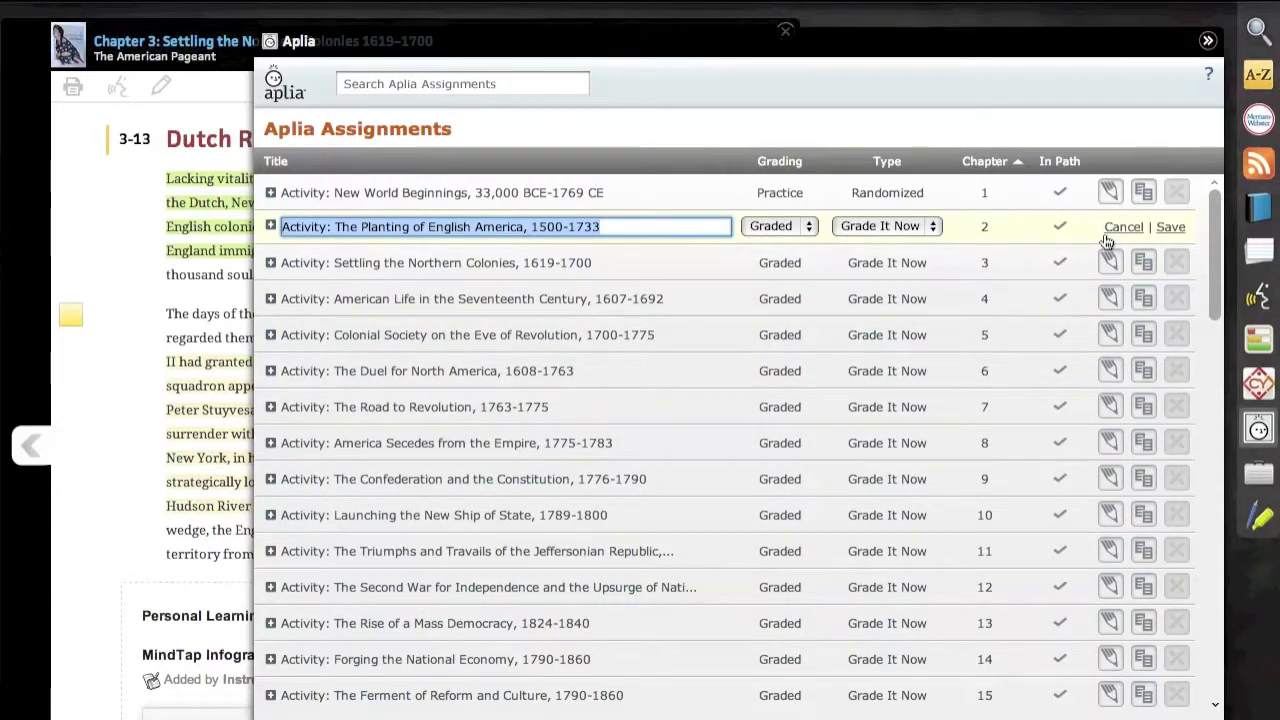
pyautogui.click(937, 228)
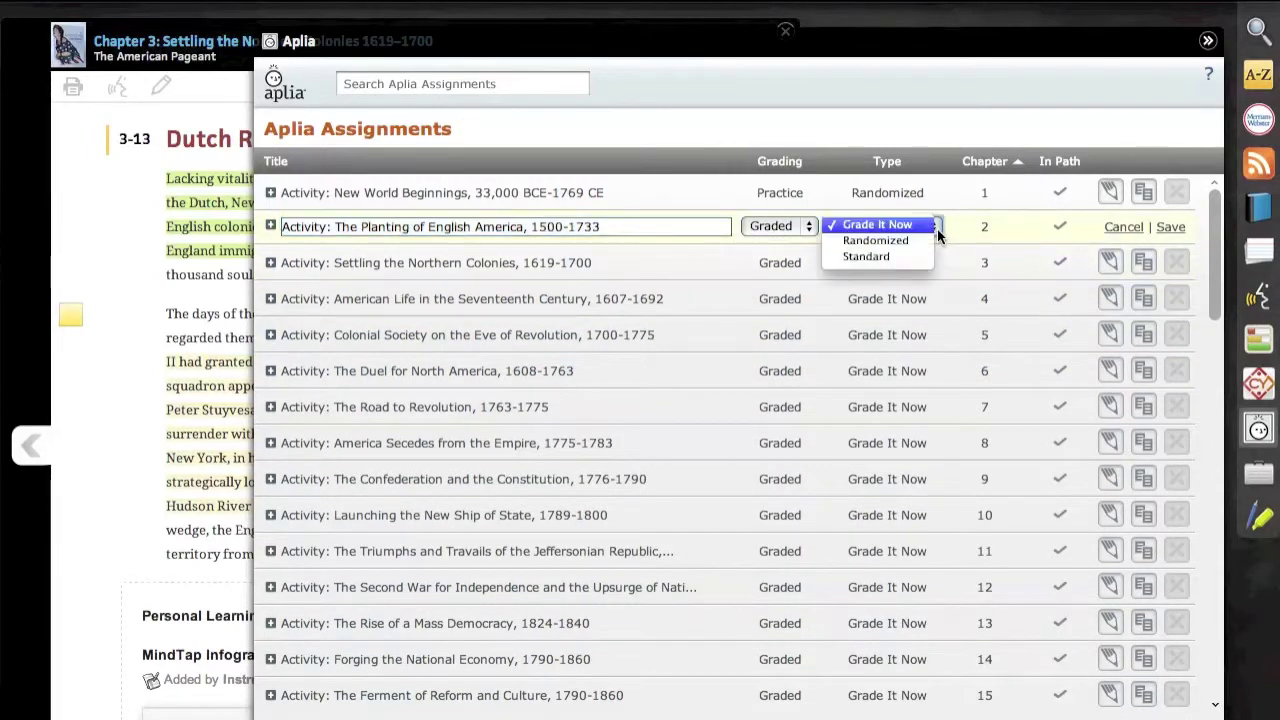
pyautogui.click(925, 240)
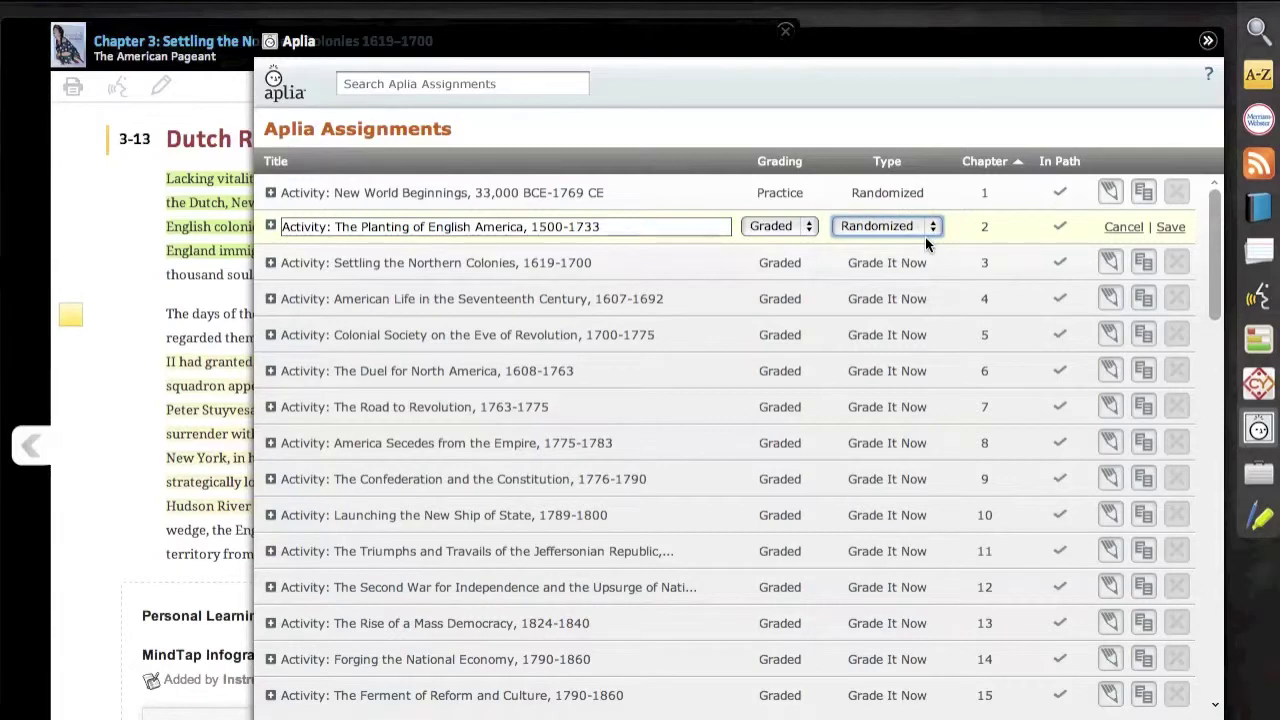
pyautogui.click(1170, 228)
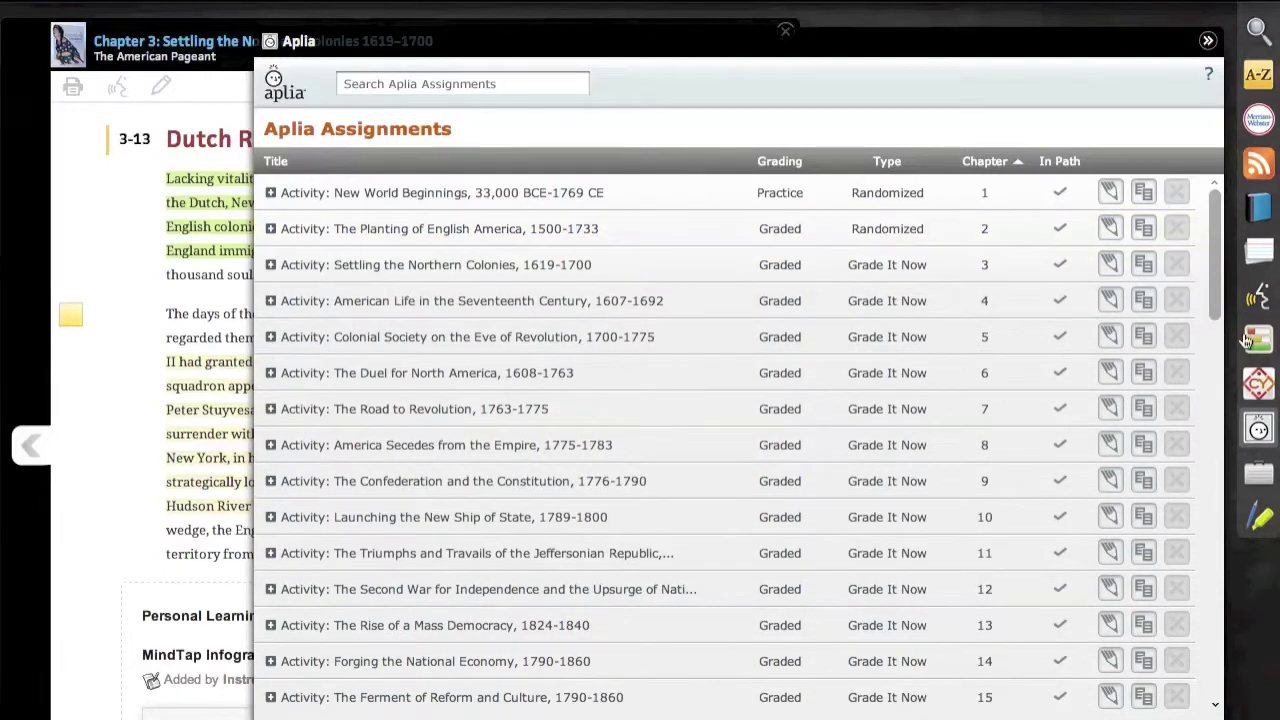
pyautogui.click(1262, 396)
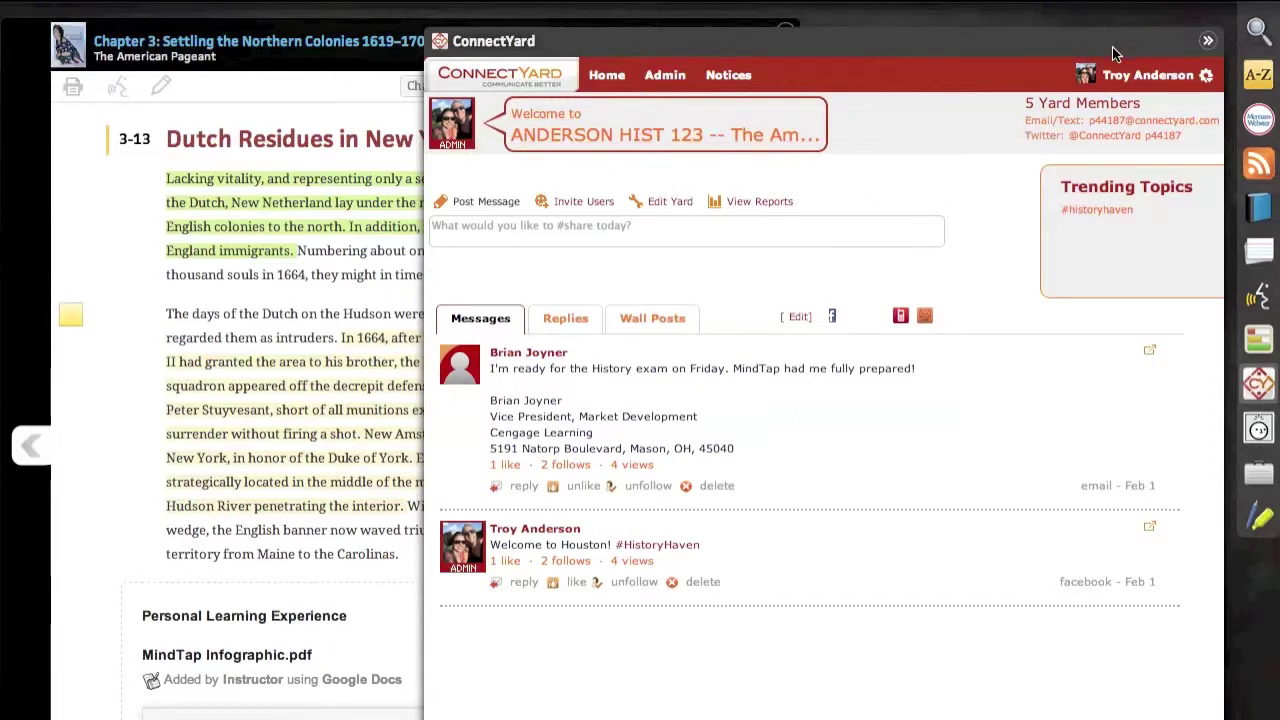
# Step: Expand the Facebook and Twitter channels in ConnectYard's Notification Settings
pyautogui.click(1130, 72)
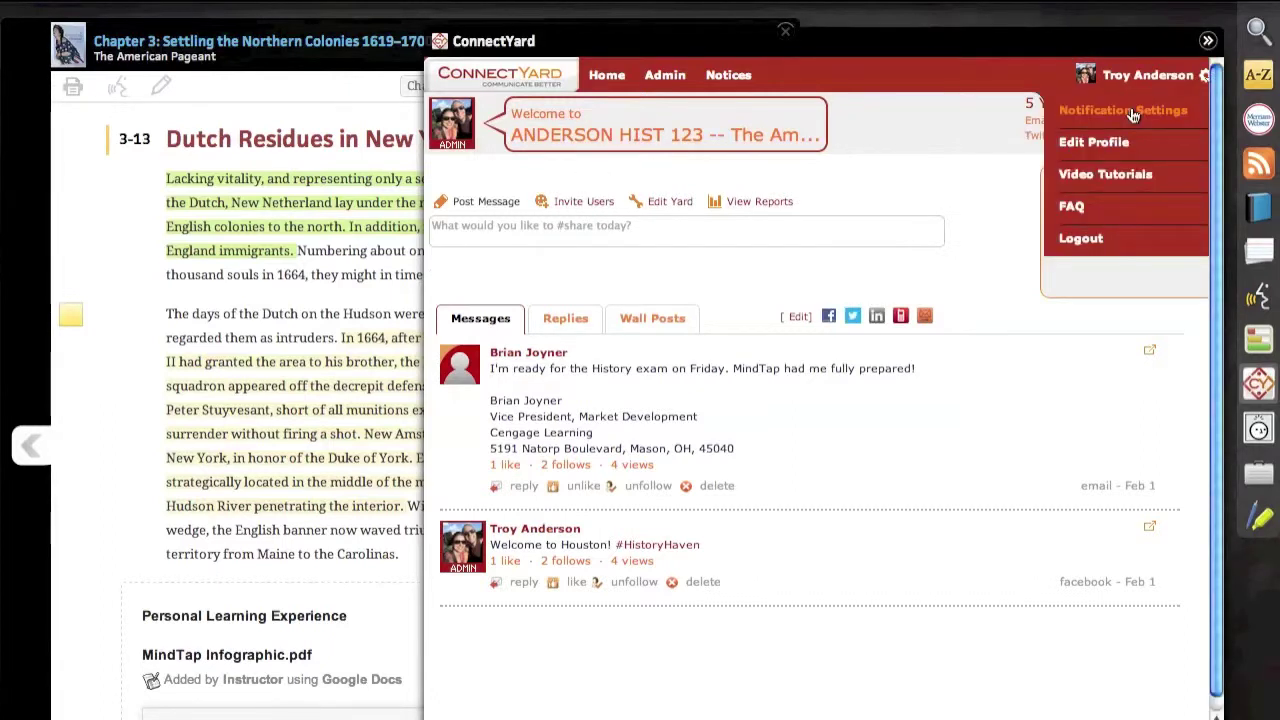
pyautogui.click(1133, 116)
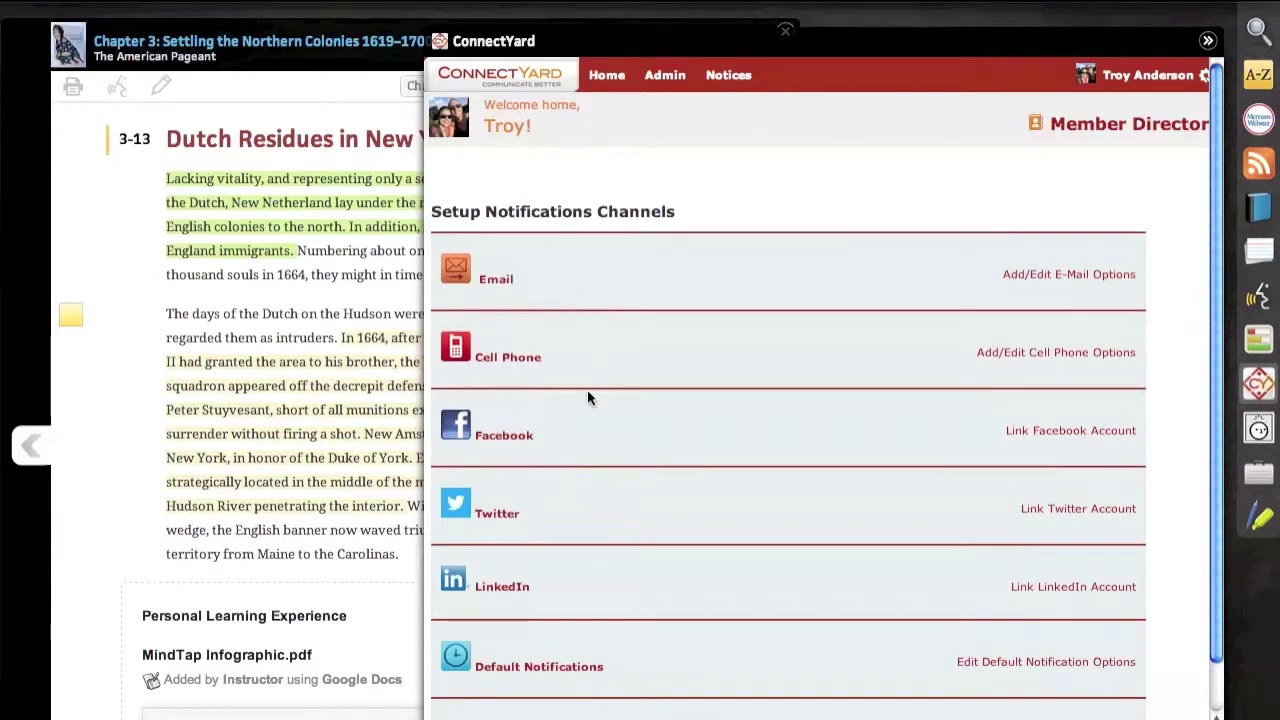
pyautogui.scroll(-1, 590, 400)
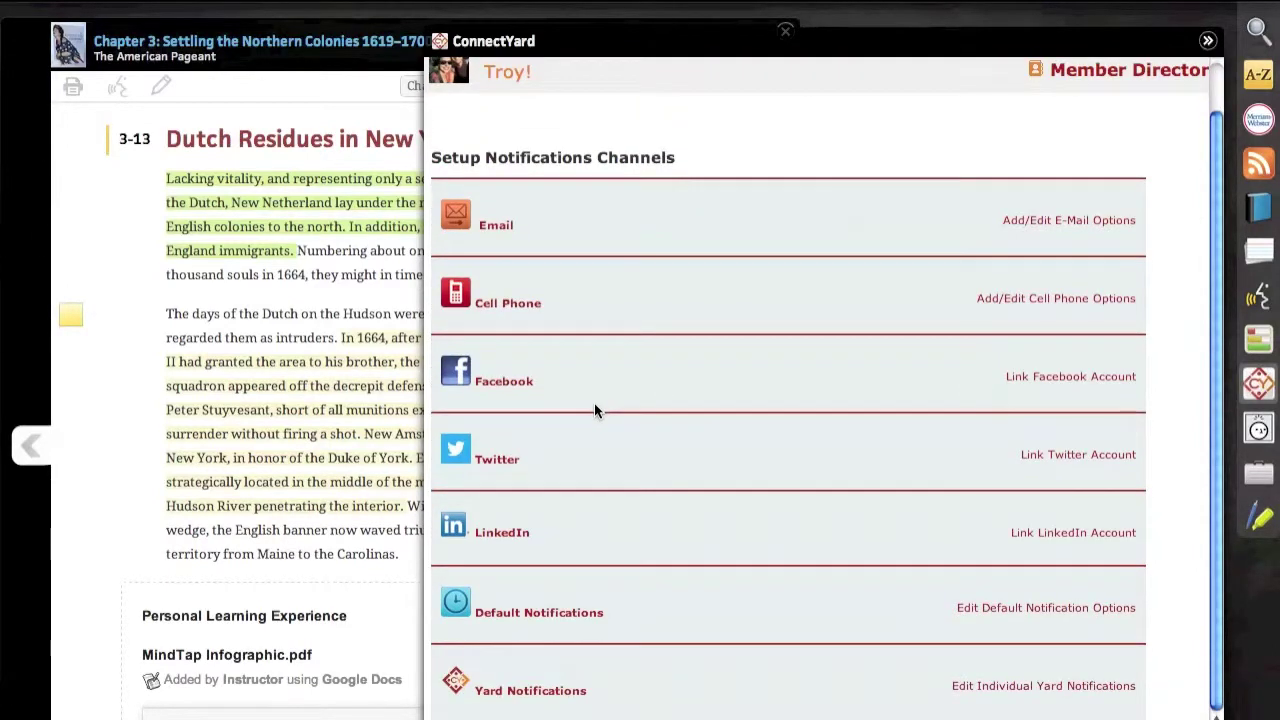
pyautogui.click(594, 406)
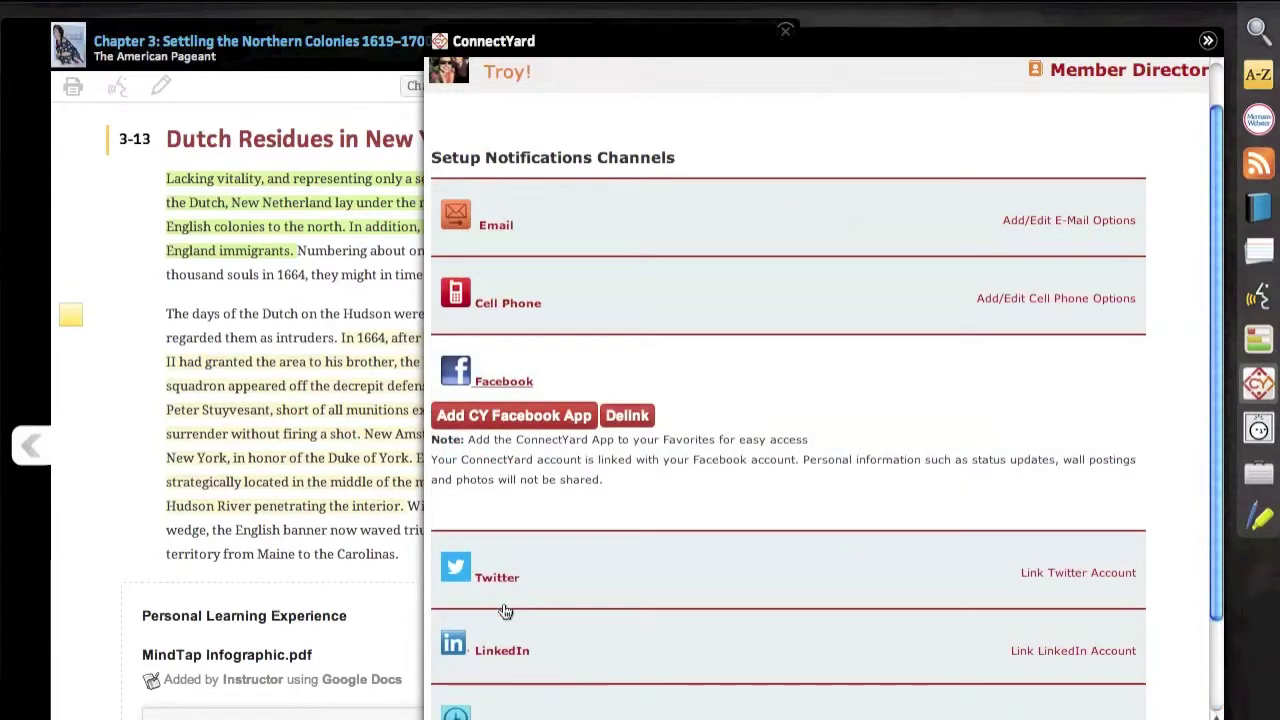
pyautogui.click(496, 578)
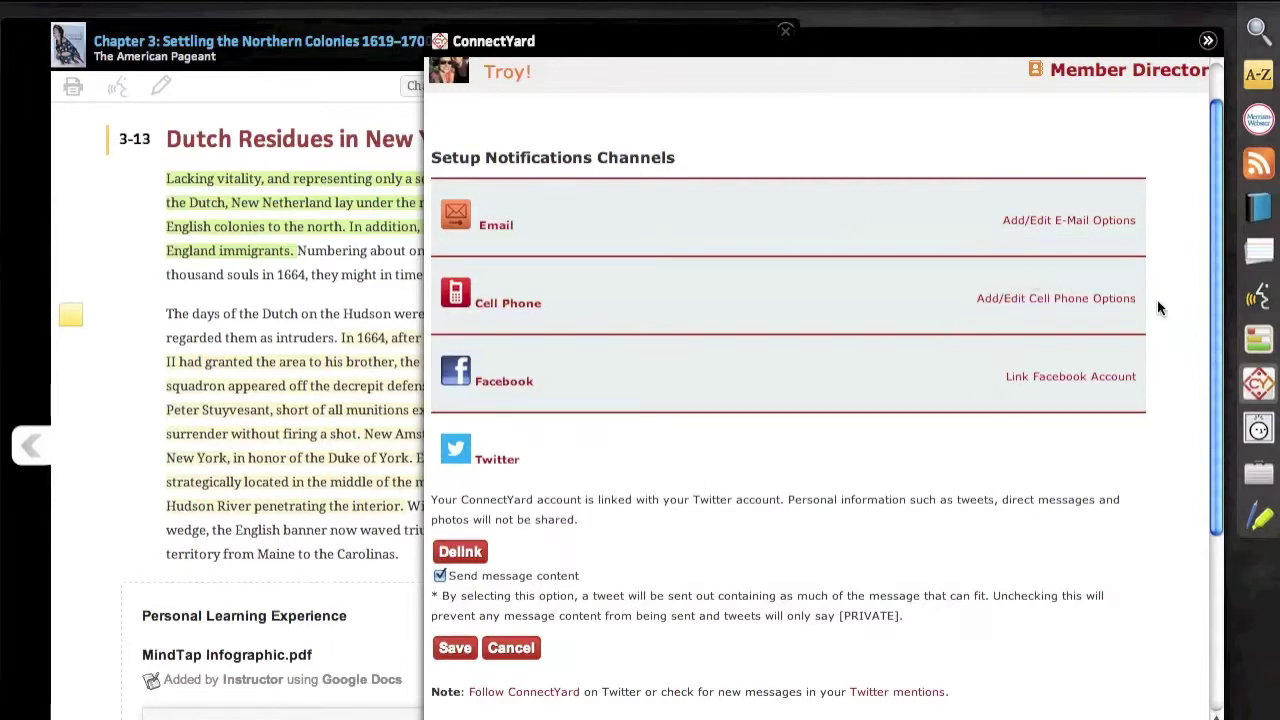
# Step: Check student progress on the Aplia History Essay Tutorial, then open the Chapter 3 flashcards
pyautogui.click(1258, 340)
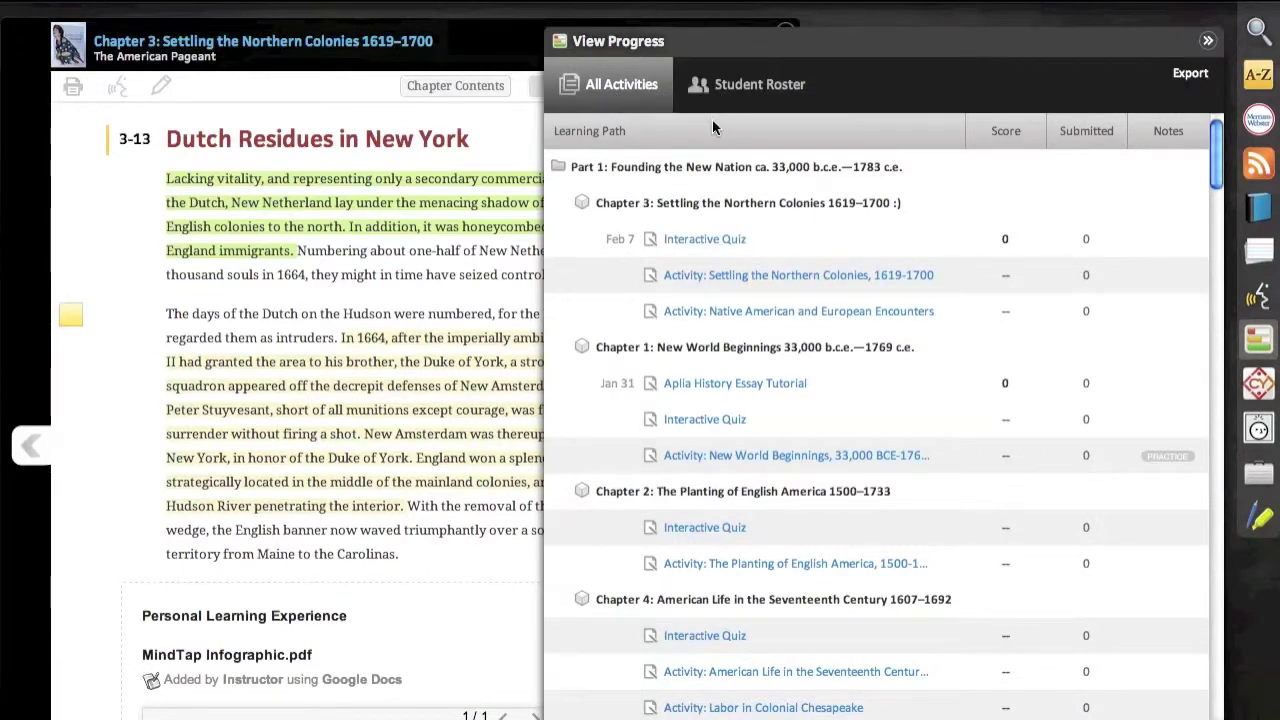
pyautogui.click(722, 385)
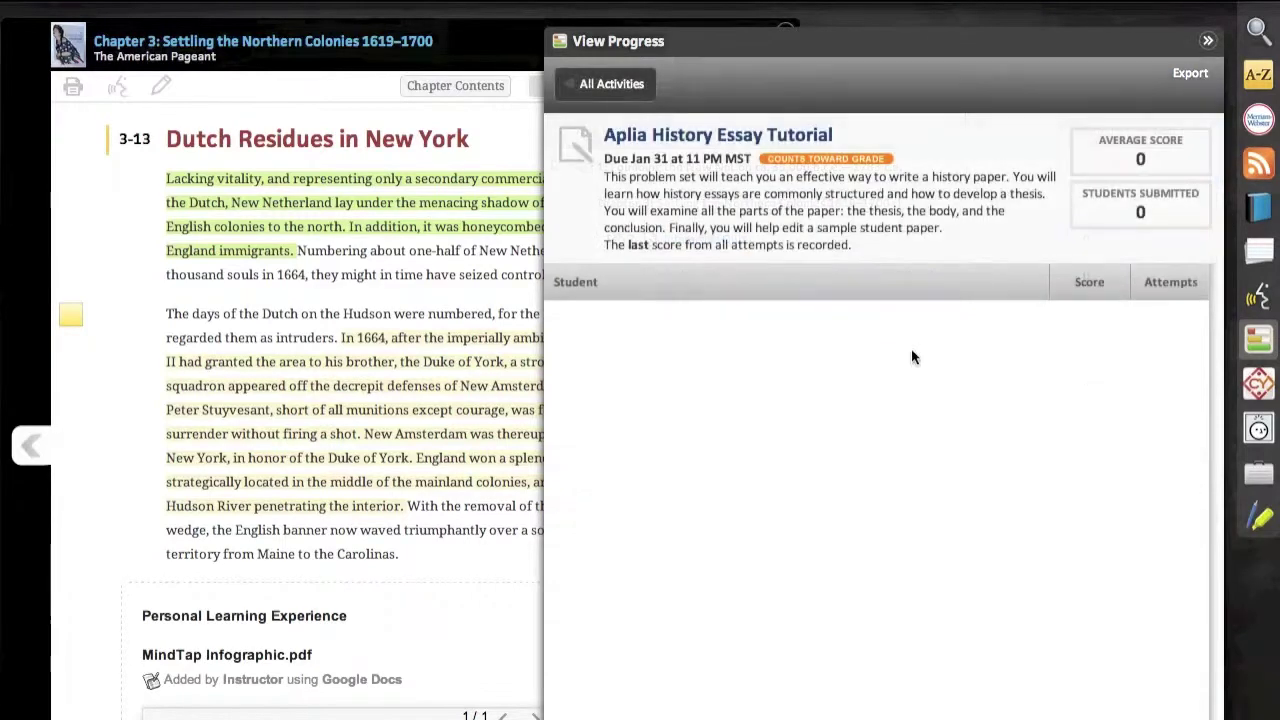
pyautogui.click(1259, 251)
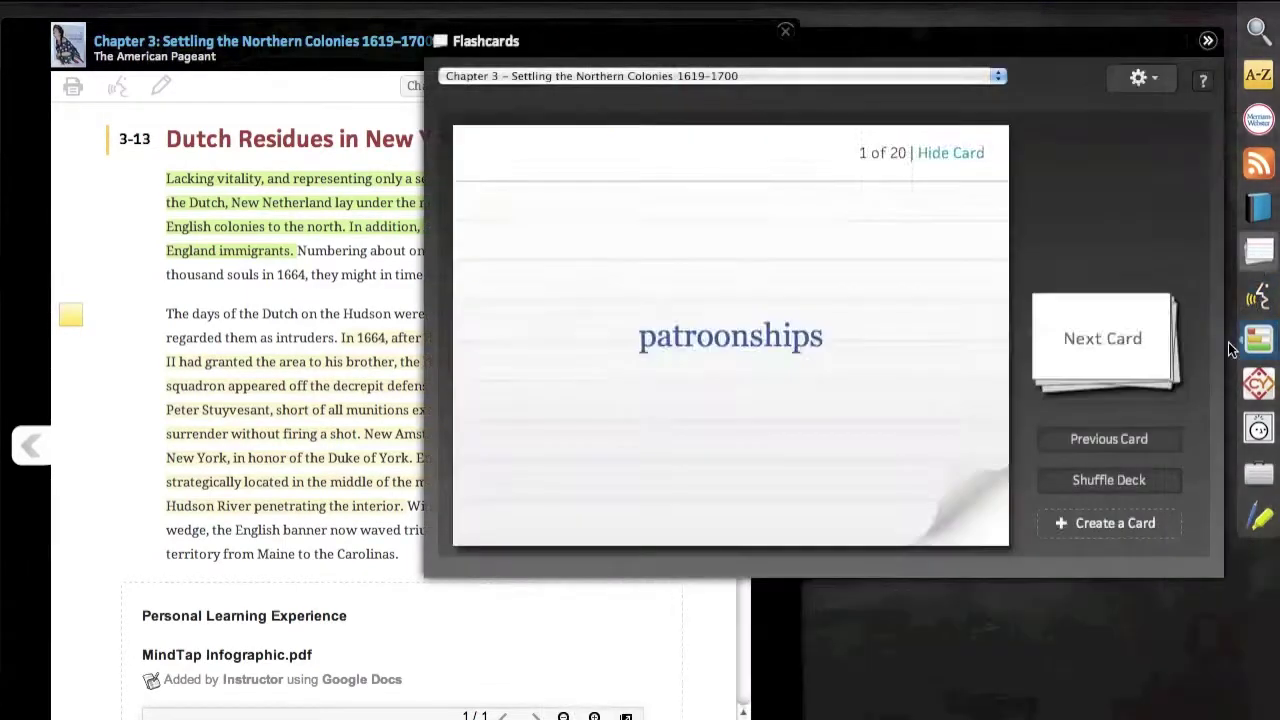
# Step: Flip the first Chapter 3 flashcard and advance to card 3, Massachusetts Bay Colony, then open RSS feeds
pyautogui.click(643, 333)
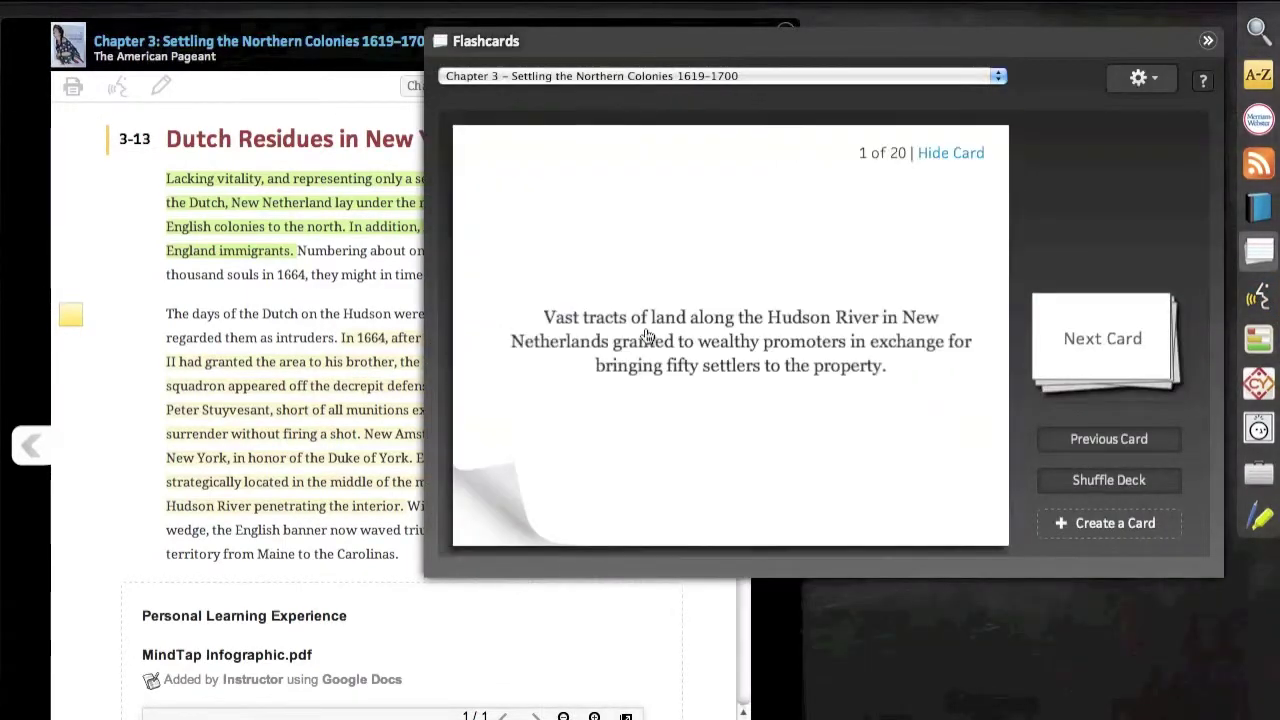
pyautogui.click(647, 336)
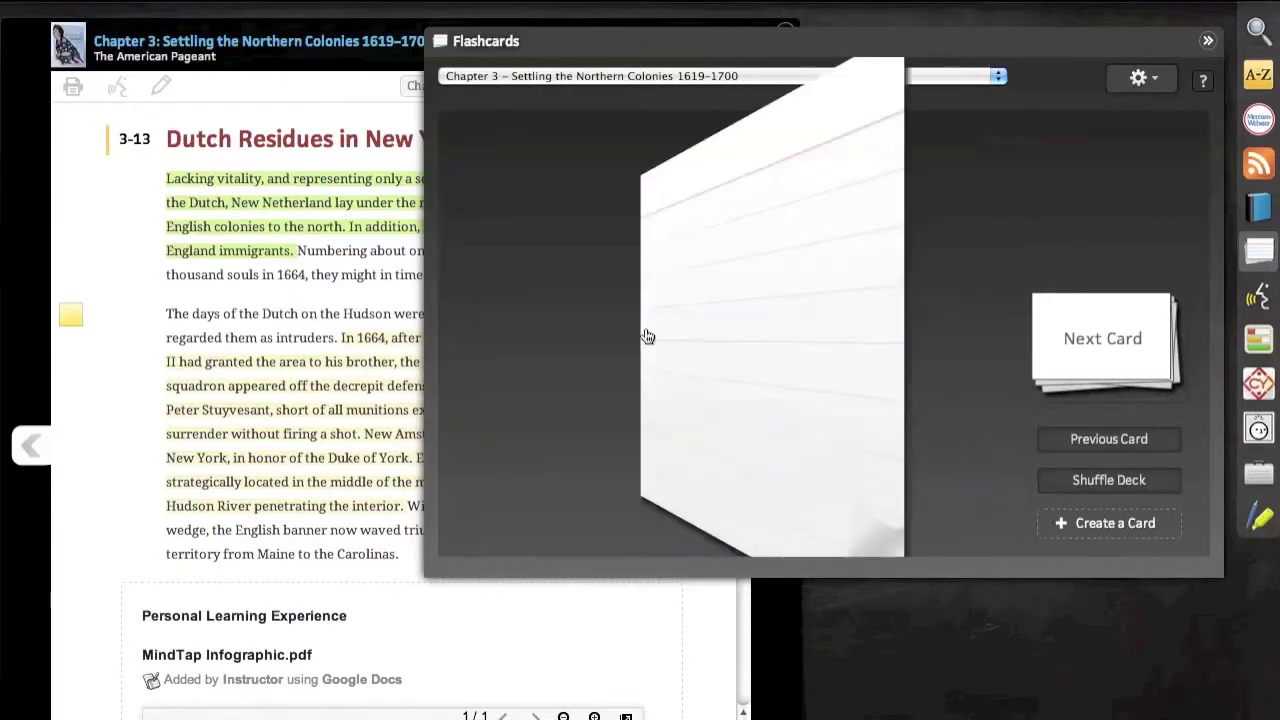
pyautogui.click(1073, 342)
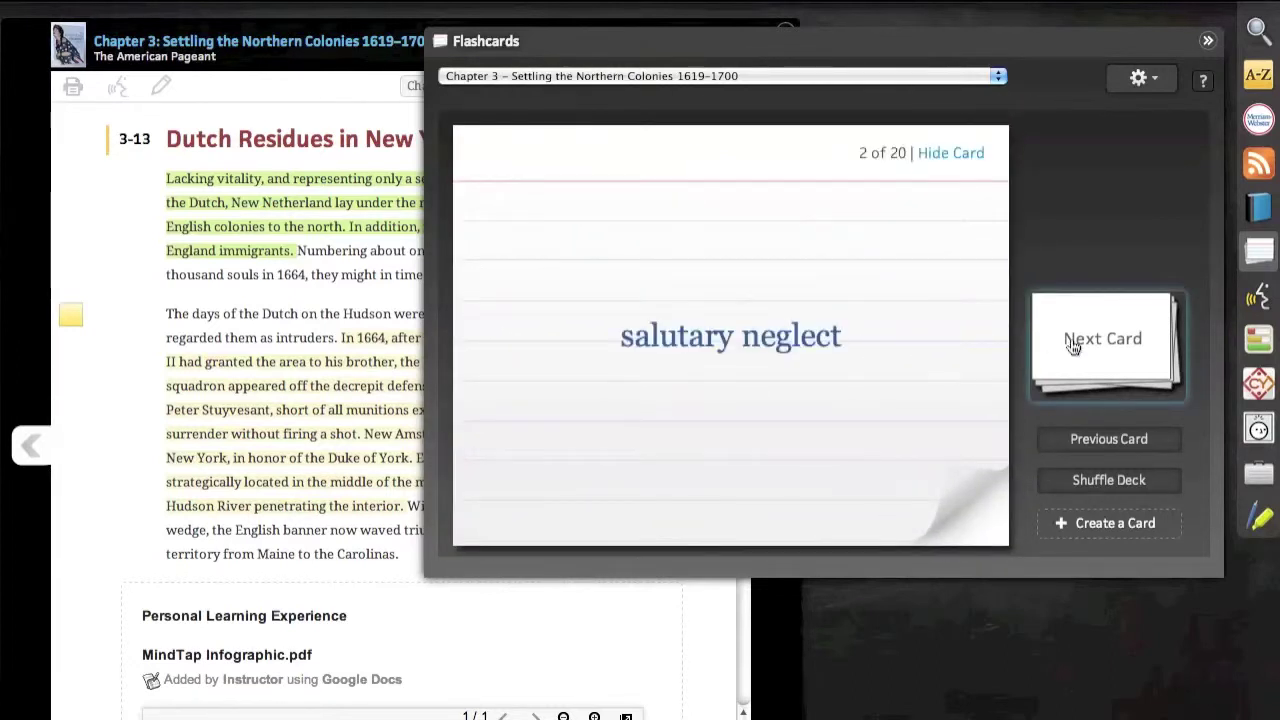
pyautogui.click(1073, 342)
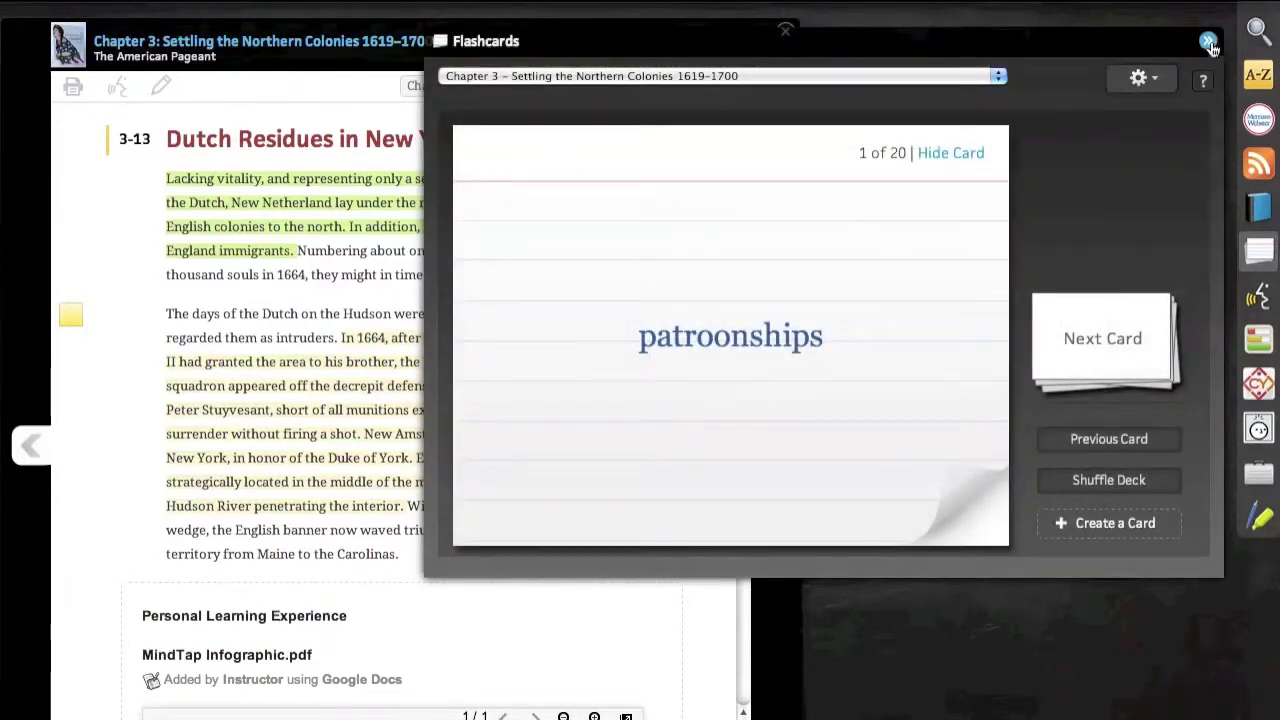
pyautogui.click(1262, 170)
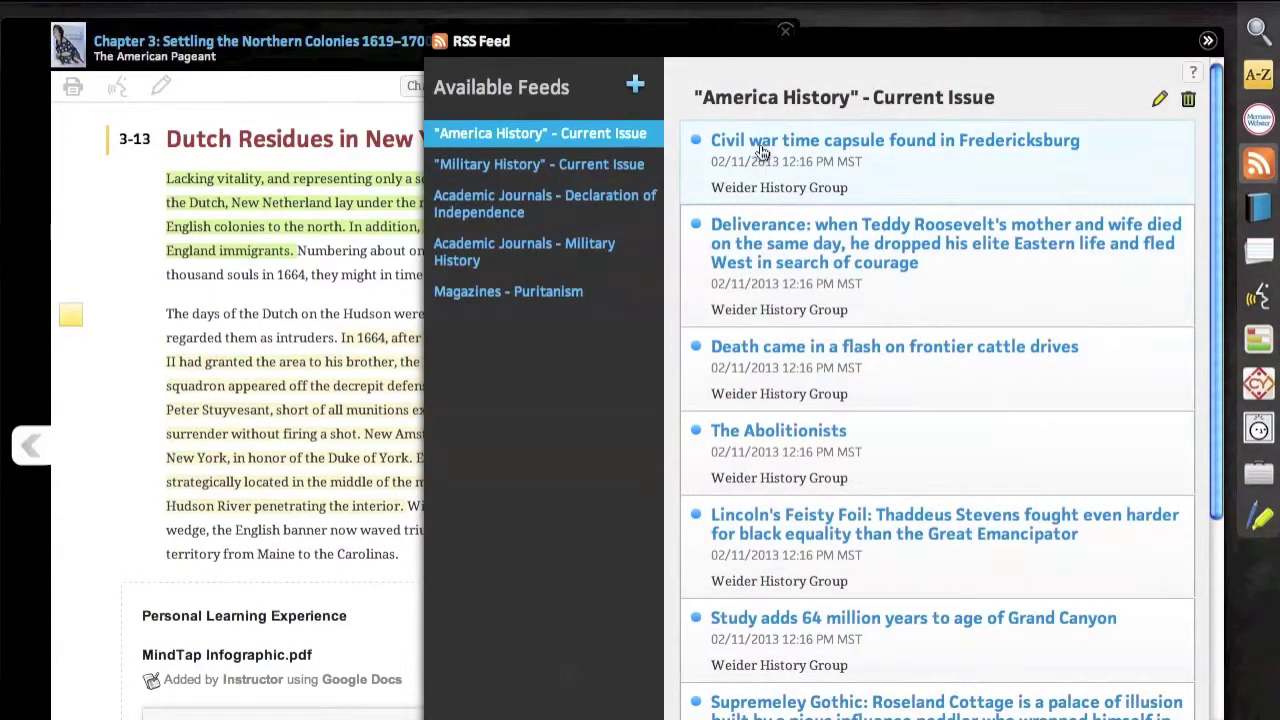
# Step: Look up 'pur' for Puritan in Merriam-Webster, then open the readings and media search
pyautogui.scroll(-1, 771, 180)
pyautogui.click(1256, 122)
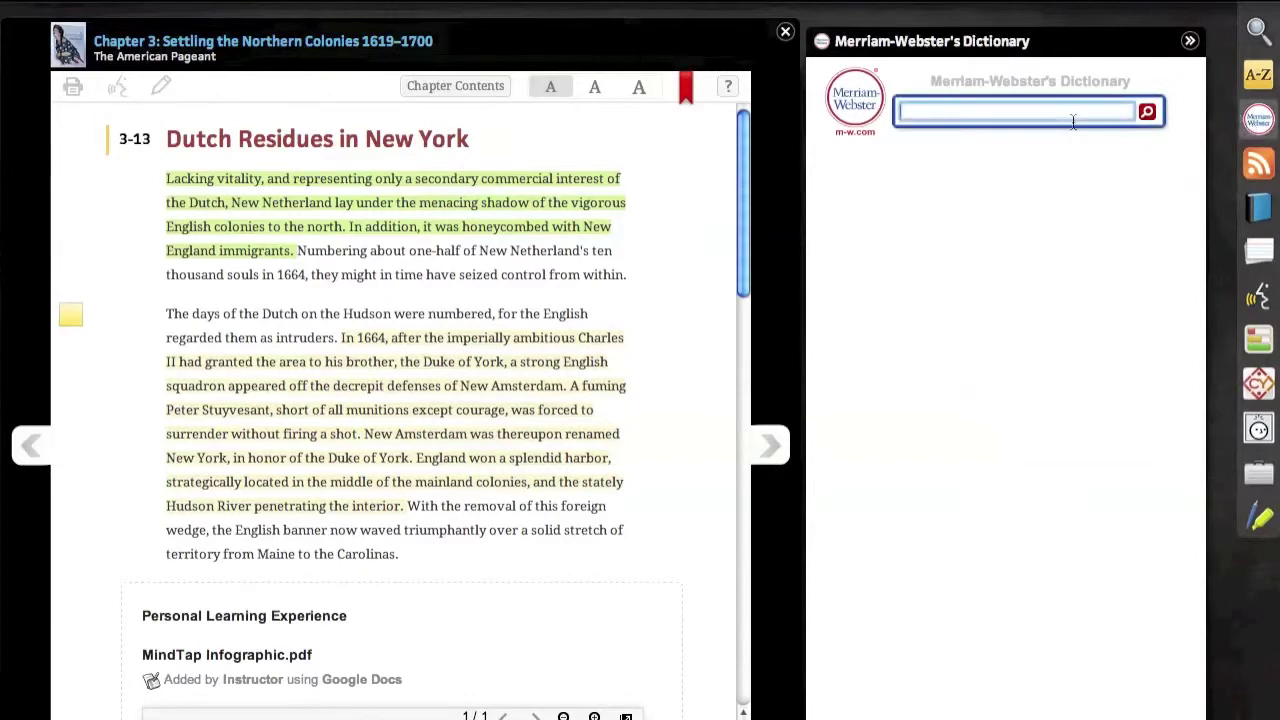
pyautogui.write('puritans')
pyautogui.press('Return')
pyautogui.click(1259, 38)
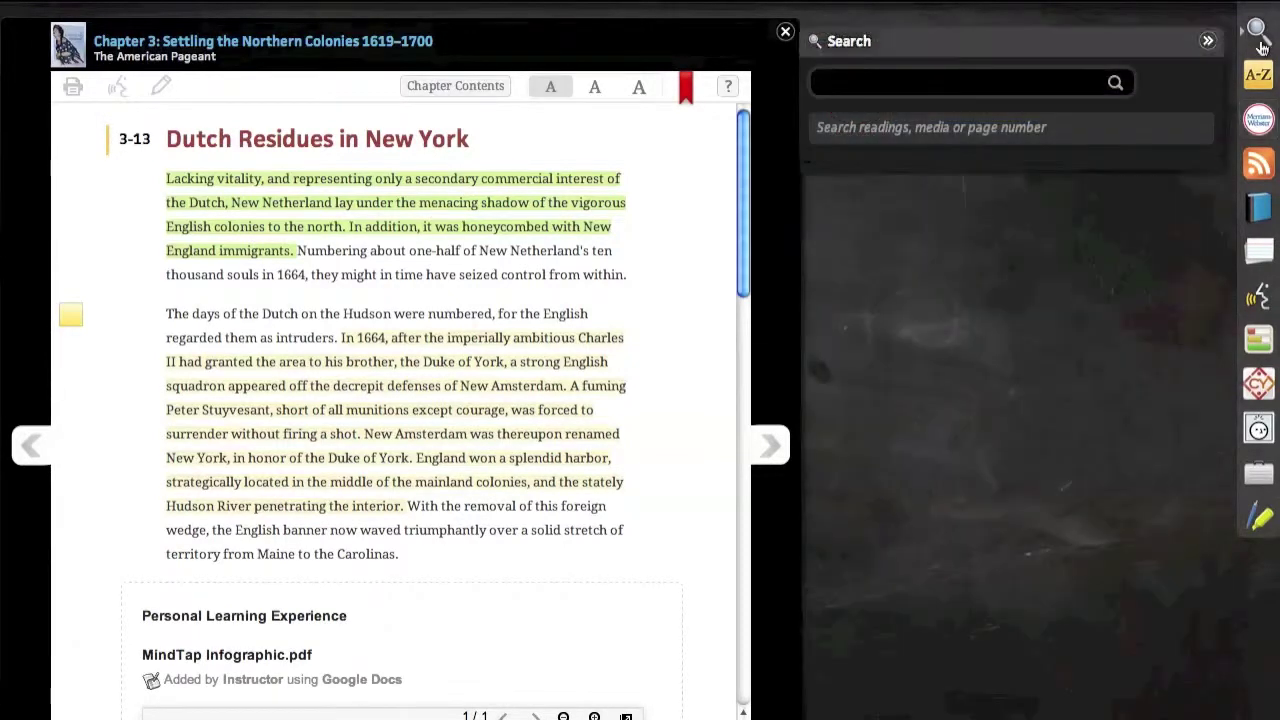